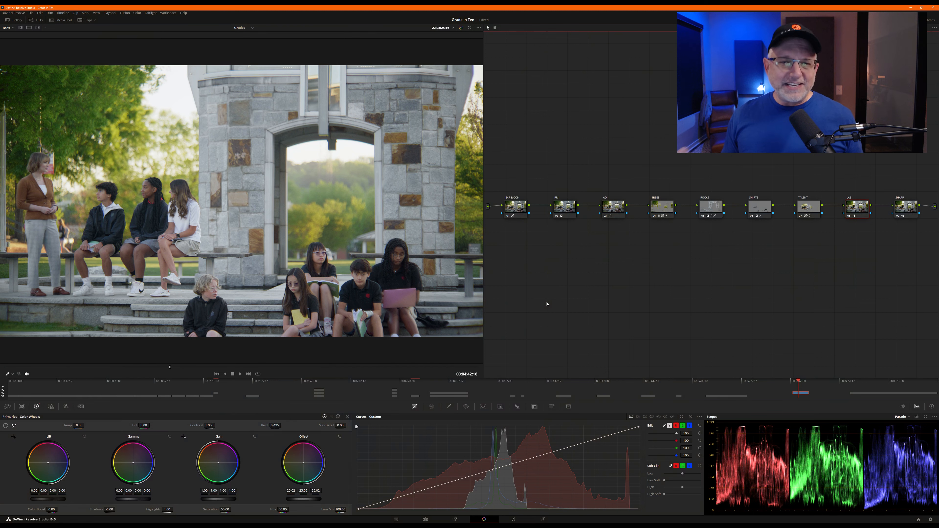
Step: Bypass the existing grade, then delete all nodes from the clip's node graph to start from the ungraded image
key(shift+d)
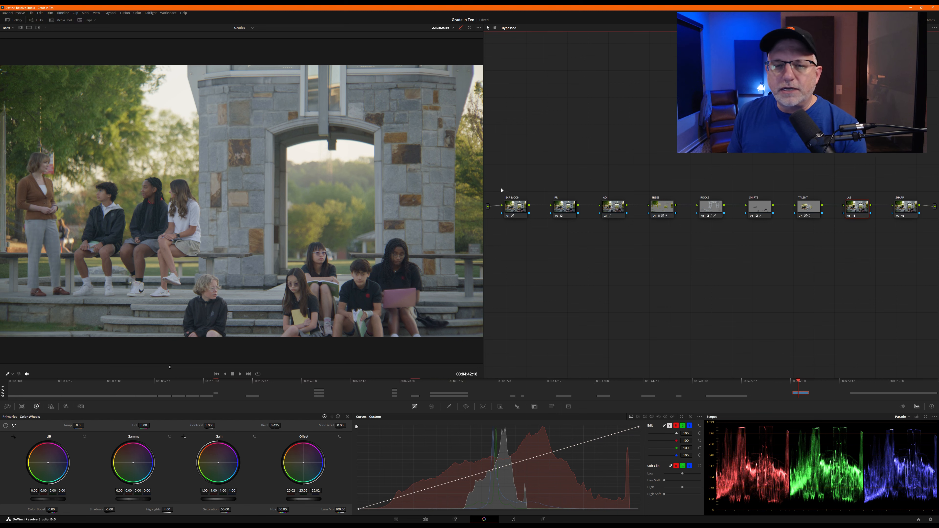
drag(499, 143, 918, 290)
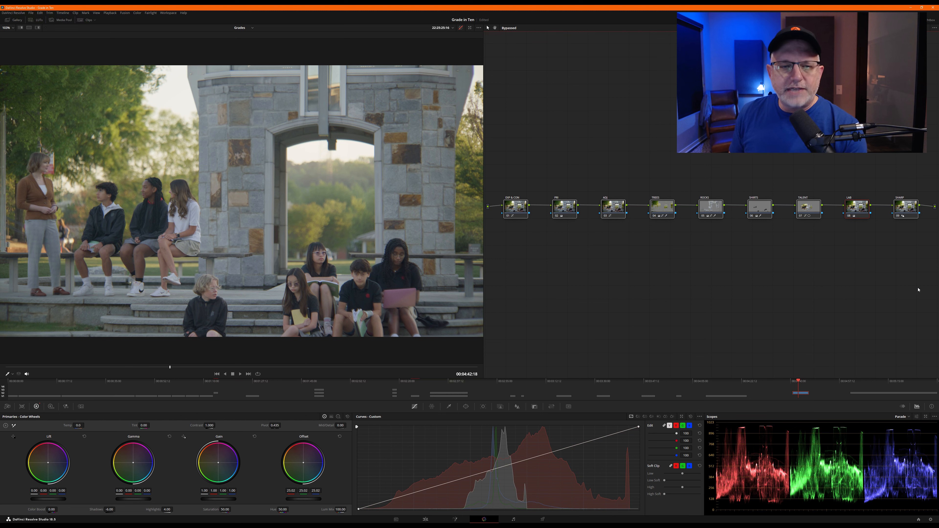
key(Delete)
key(shift+d)
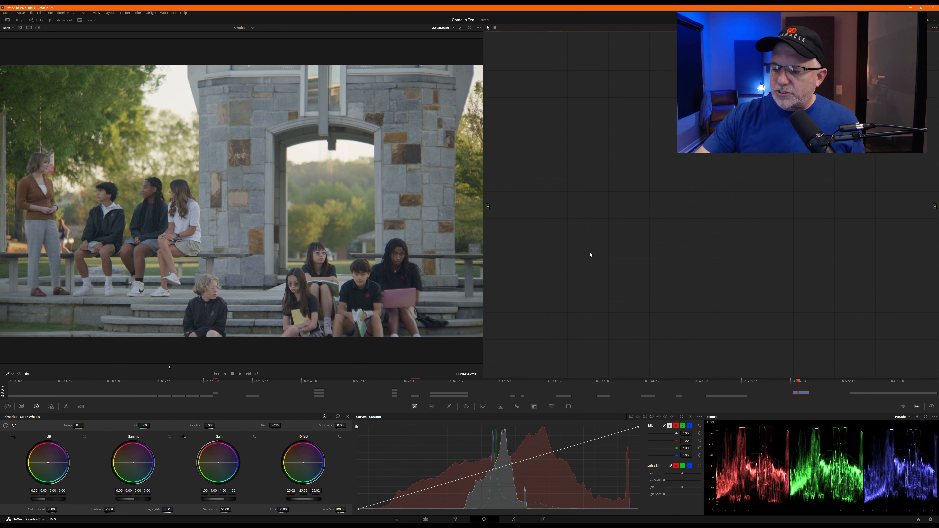
Step: Add a first serial node, label it EXP / CON, and place it near the start of the node graph
key(alt+s)
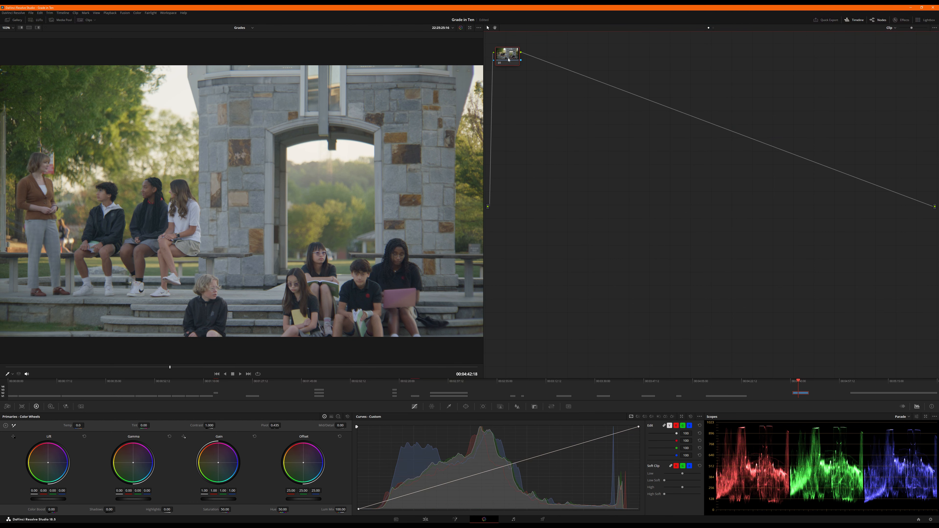
drag(508, 60, 516, 123)
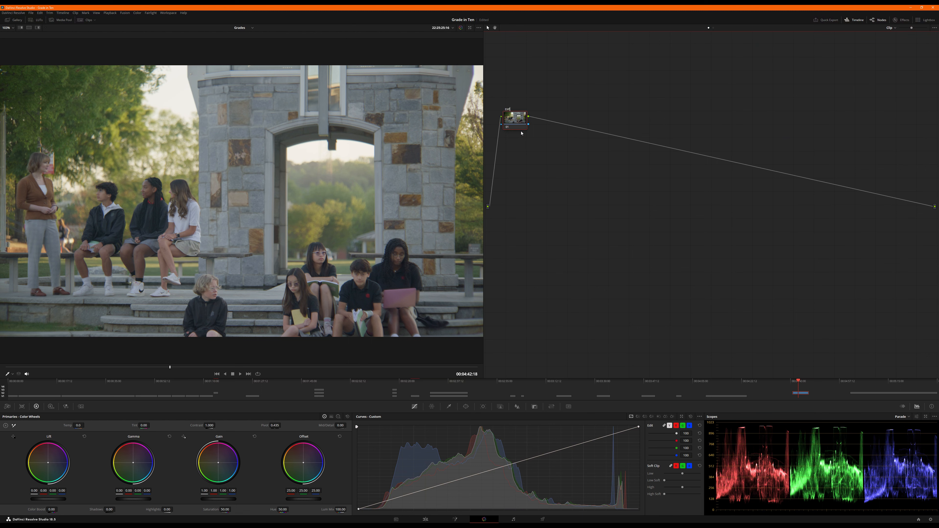
key(Return)
drag(519, 127, 522, 178)
Step: Shape the EXP / CON node's custom curve by moving the white and black points inward and lifting the upper midtones
drag(639, 427, 628, 427)
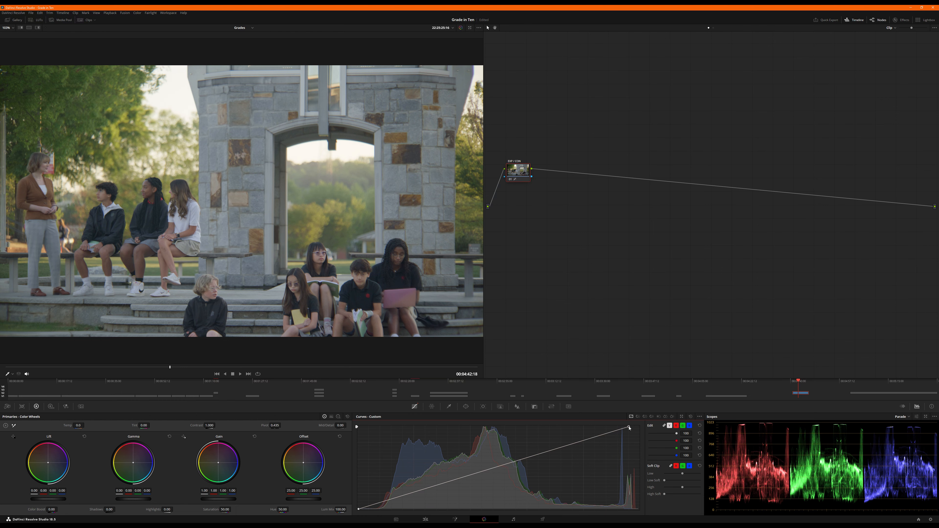
drag(358, 510, 375, 519)
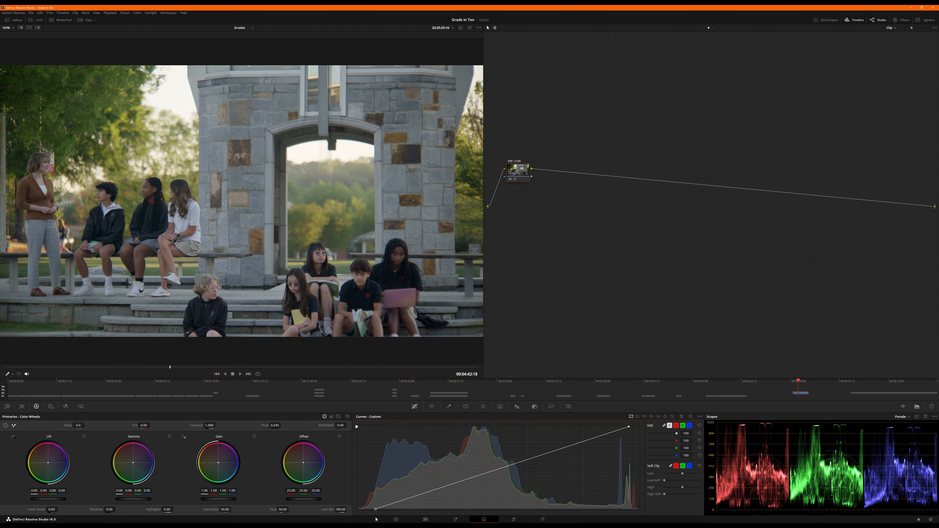
drag(375, 519, 374, 520)
drag(373, 511, 372, 513)
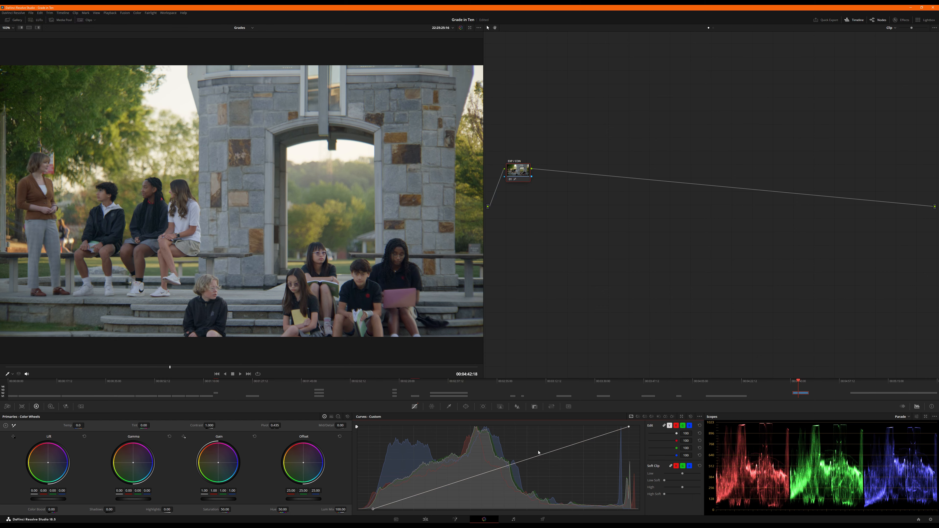
drag(538, 458, 532, 453)
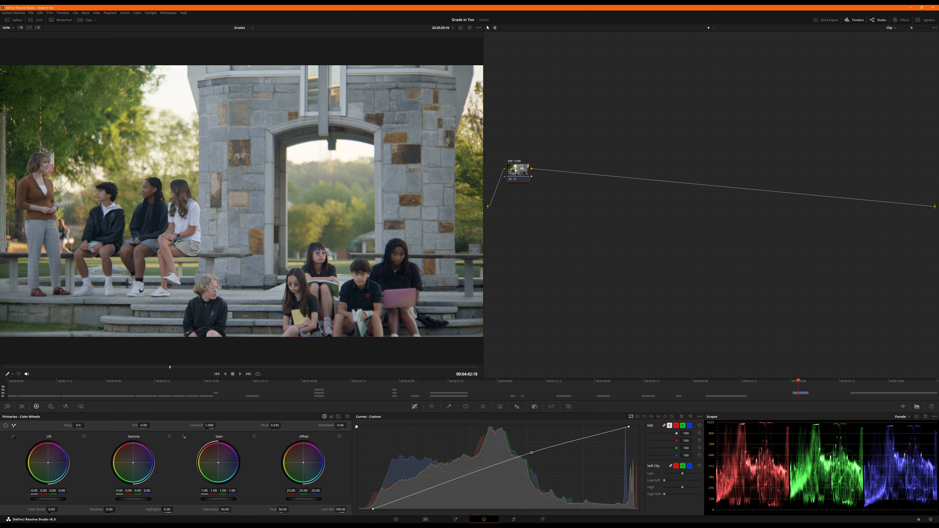
Step: Add a second serial node after EXP / CON and give it a label
key(alt+s)
right_click(564, 173)
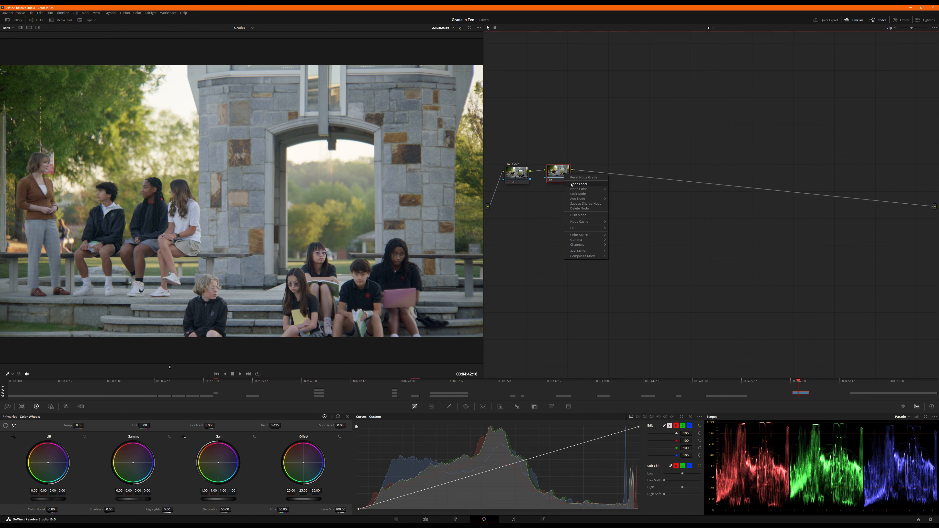
click(571, 185)
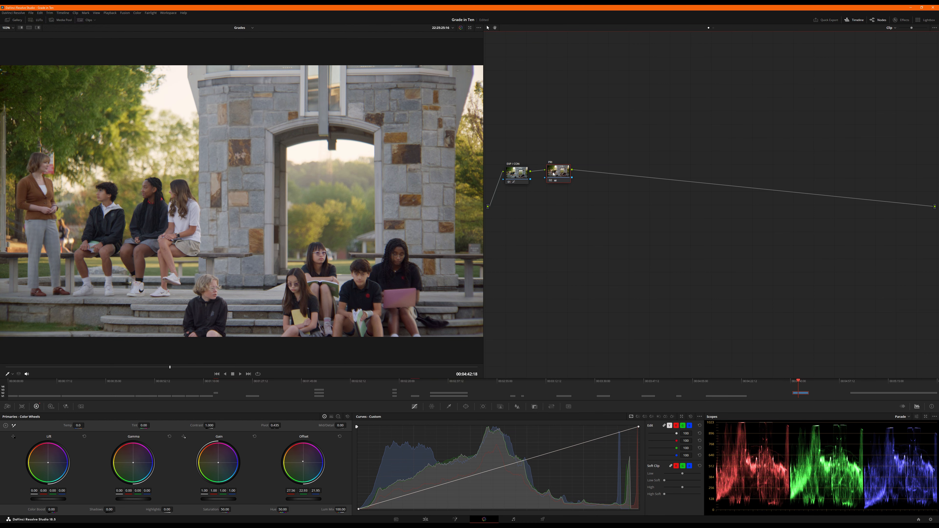
Step: Compare the image with the second node's warm offset balance enabled and disabled
key(ctrl+d)
key(ctrl+d)
key(ctrl+d)
key(ctrl+d)
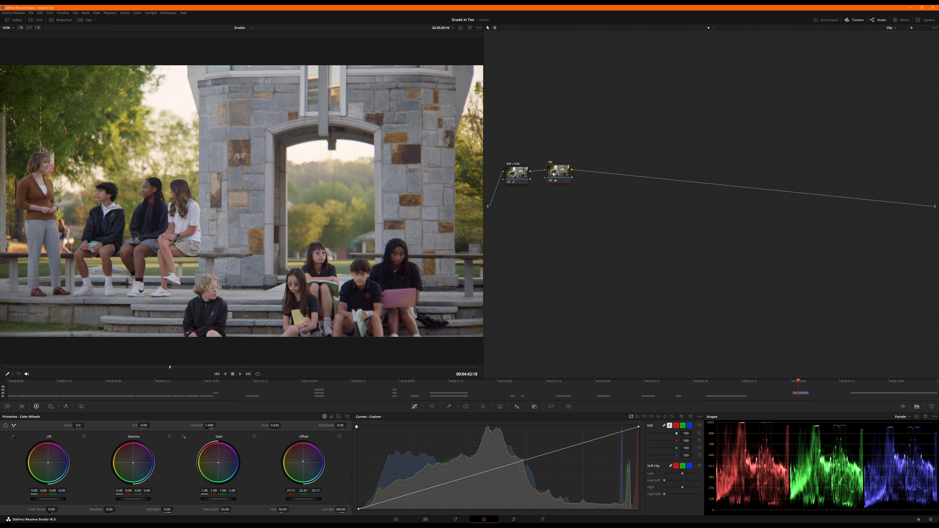
key(ctrl+d)
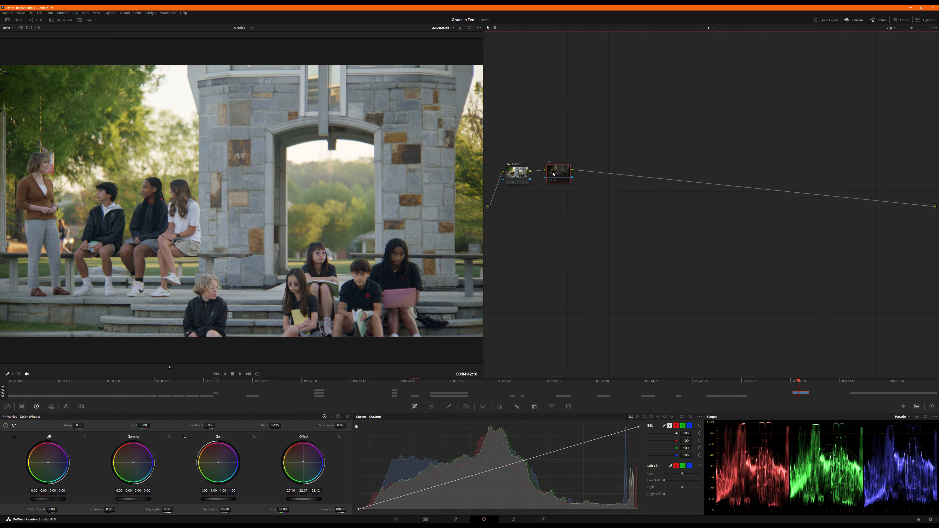
key(ctrl+d)
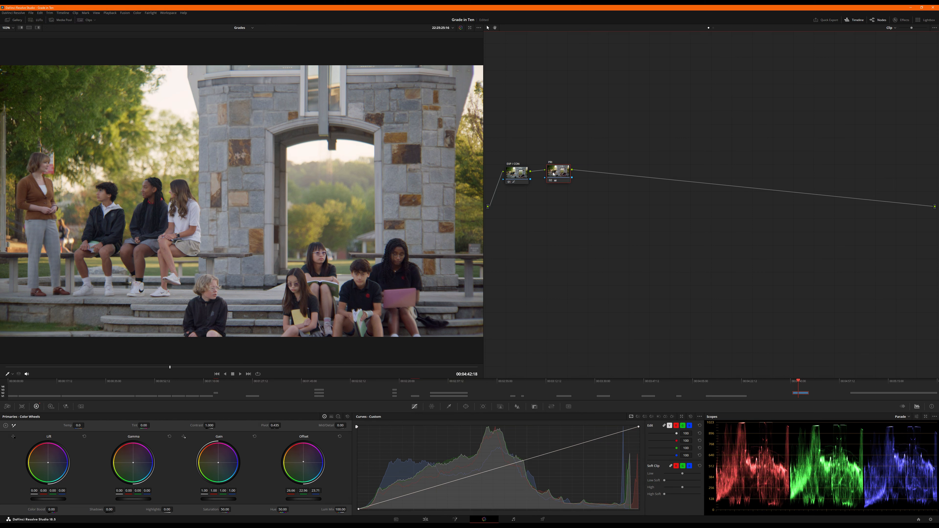
key(ctrl+d)
key(ctrl+d)
key(ctrl+d)
key(ctrl+d)
Step: Reset the second node's offset and rebalance it to a gentler warmth, comparing the image with the node enabled and disabled
click(340, 436)
key(ctrl+d)
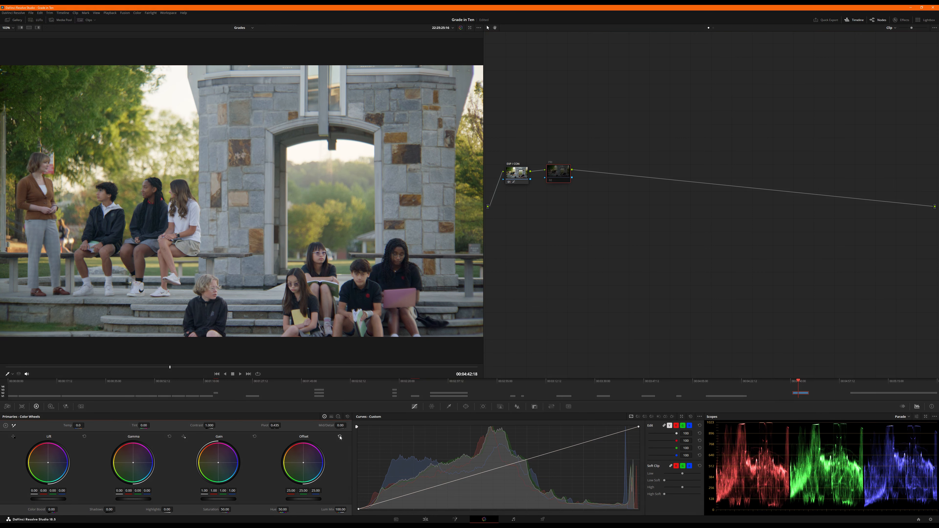
key(ctrl+d)
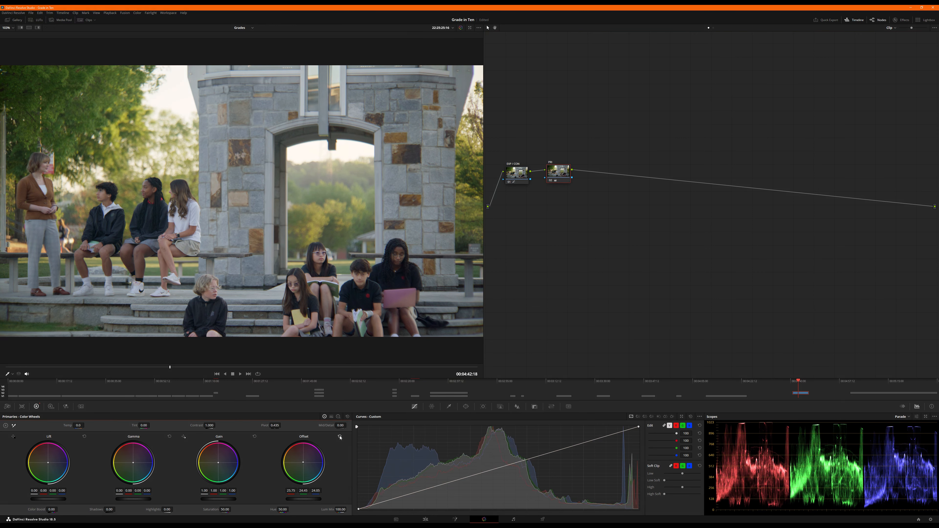
key(ctrl+d)
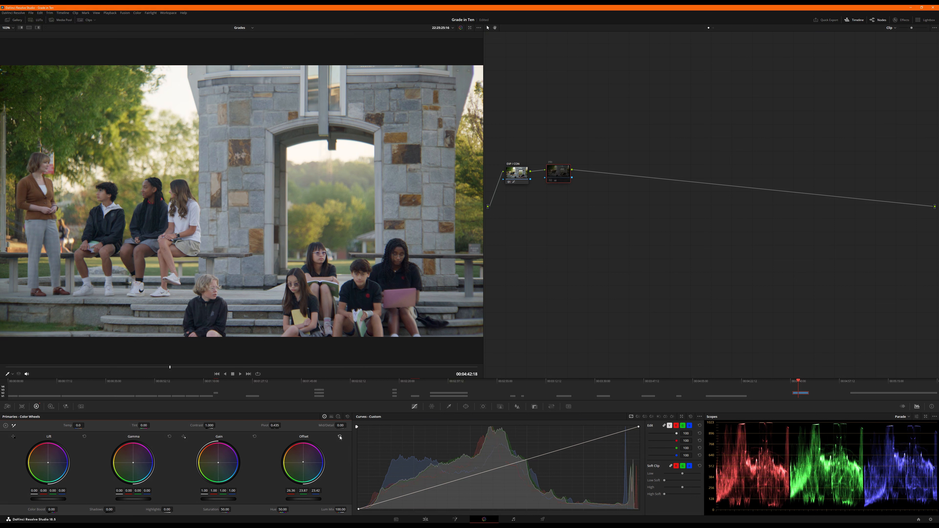
key(ctrl+d)
key(ctrl+d)
key(ctrl+d)
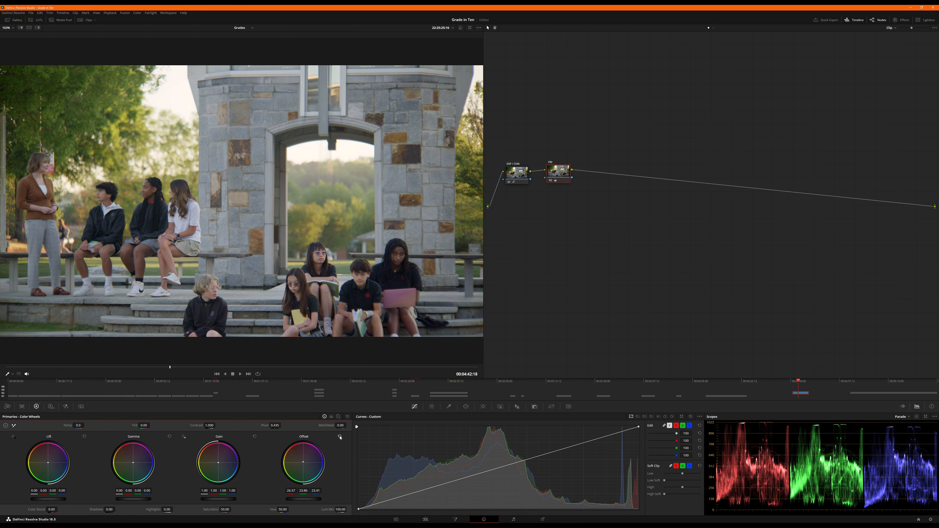
key(ctrl+d)
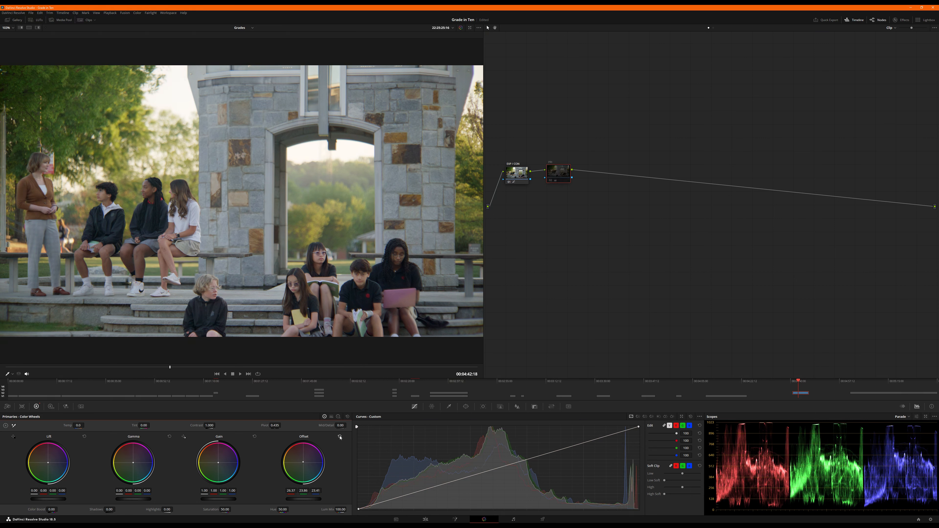
key(ctrl+d)
key(ctrl+d)
key(ctrl+d)
key(ctrl+d)
key(ctrl+d)
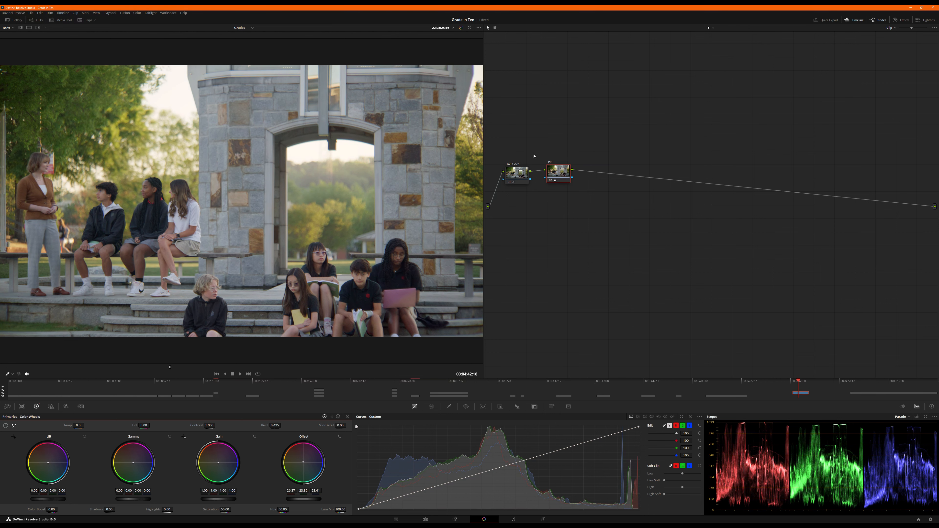
Step: Add a third serial node at the end of the chain and give it a label
key(alt+s)
right_click(594, 172)
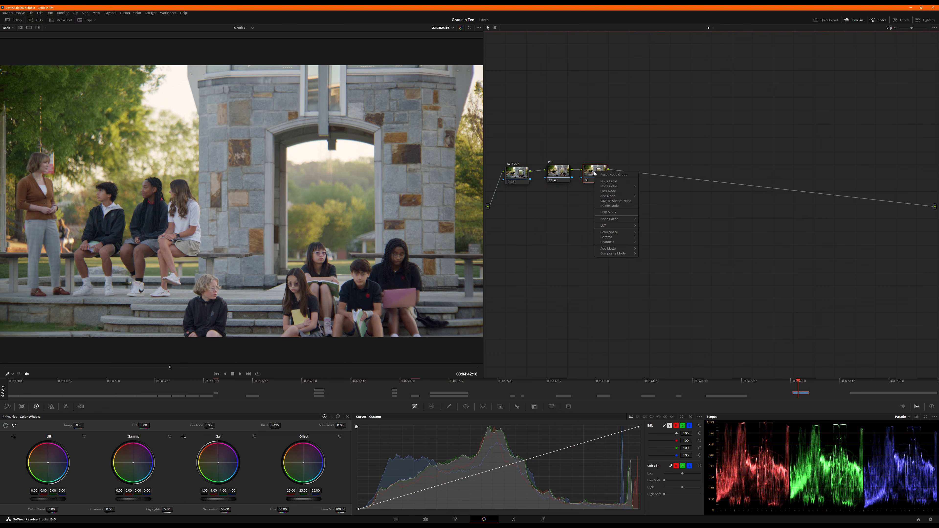
click(600, 182)
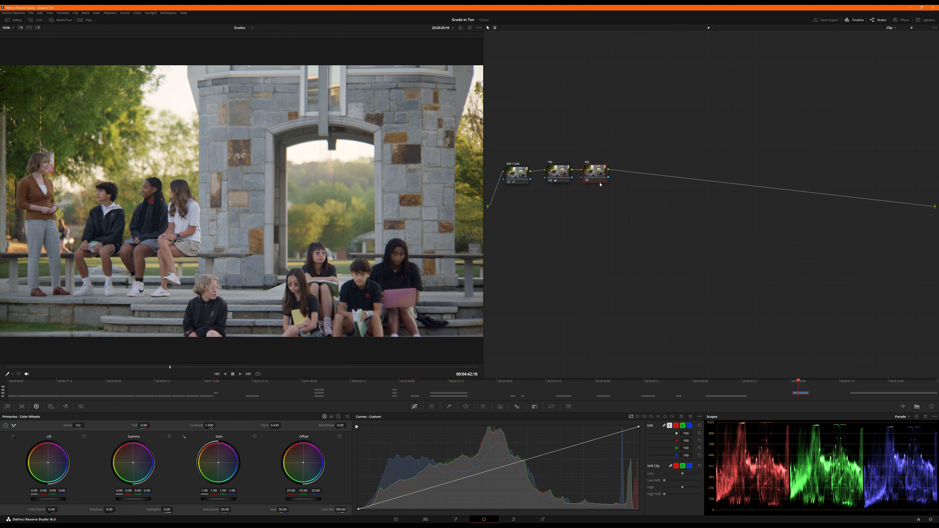
Step: Add shadow and upper-midtone control points to the third node's red curve, and switch to editing the green curve
click(676, 425)
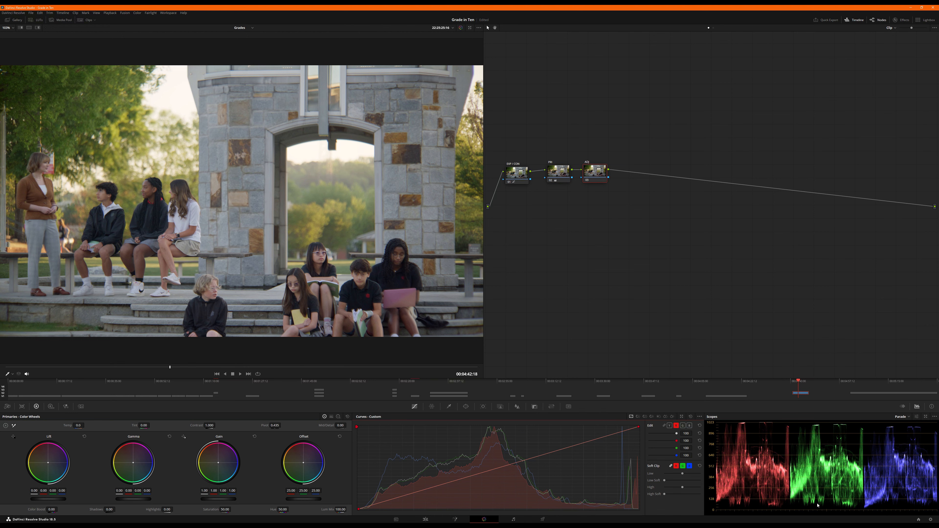
click(376, 505)
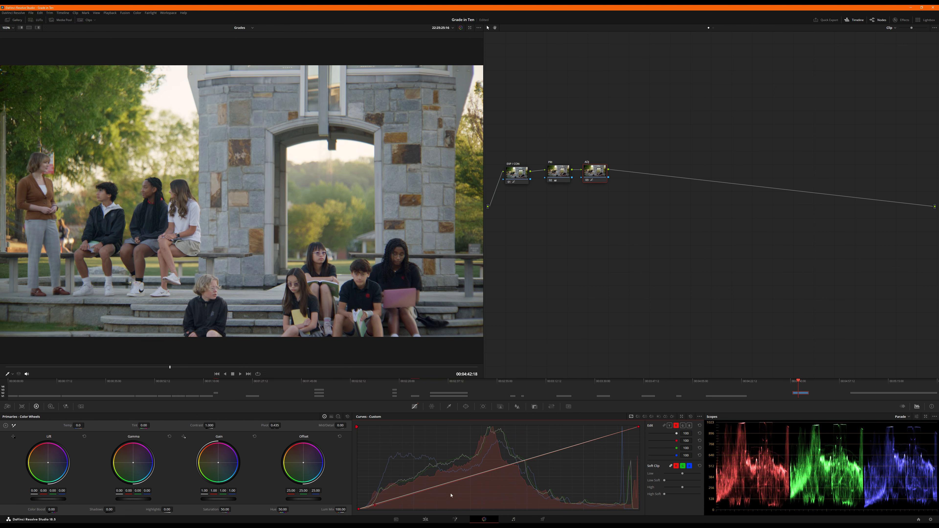
click(528, 460)
click(682, 425)
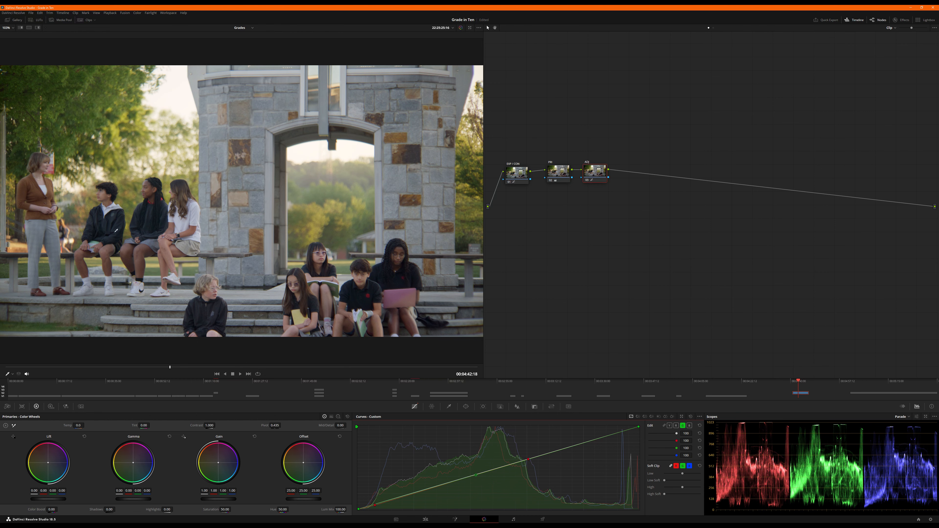
Step: Add a fourth serial node at the end of the chain and label it TREES
key(alt+s)
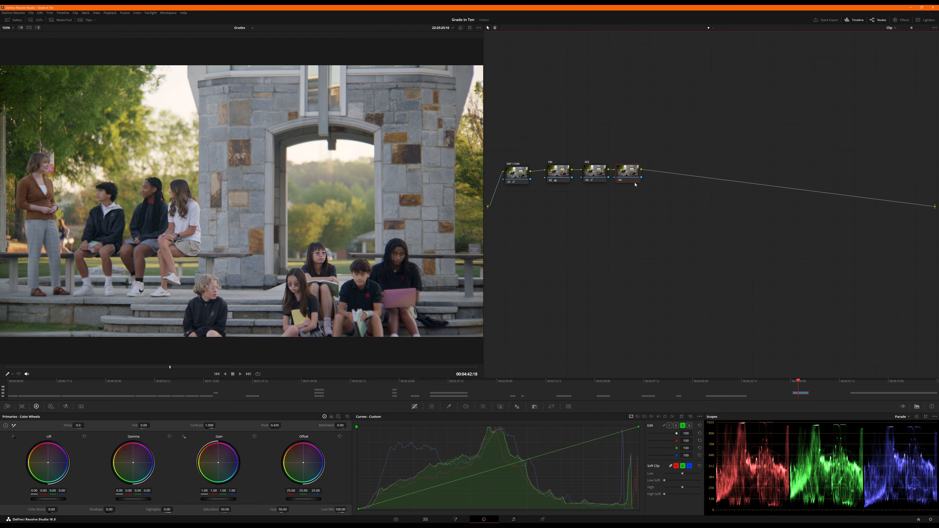
right_click(632, 179)
click(645, 187)
text(TREES)
key(Return)
Step: Key the foliage on the TREES node with the 3D qualifier, sampling the large tree and the yellow-green tree opposite, with highlight view enabled
click(449, 407)
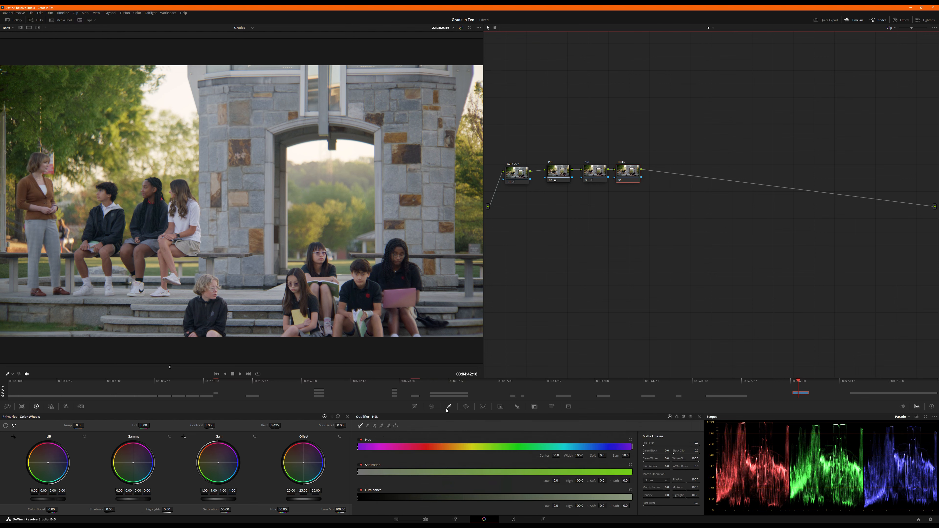
click(690, 417)
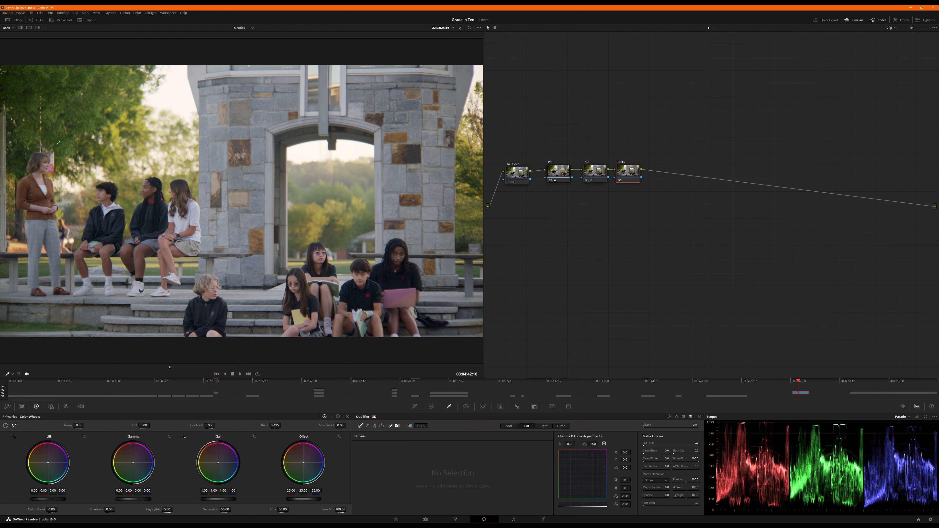
mouse_move(21, 75)
mouse_down()
mouse_move(82, 82)
mouse_move(88, 94)
mouse_move(72, 111)
mouse_move(95, 130)
mouse_up()
mouse_move(461, 186)
mouse_down()
mouse_move(467, 215)
mouse_move(470, 155)
mouse_up()
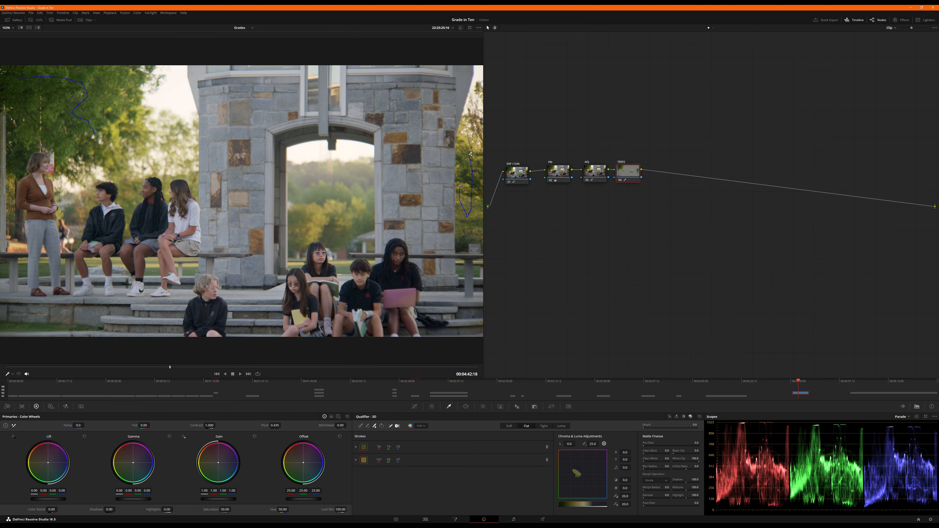
key(shift+h)
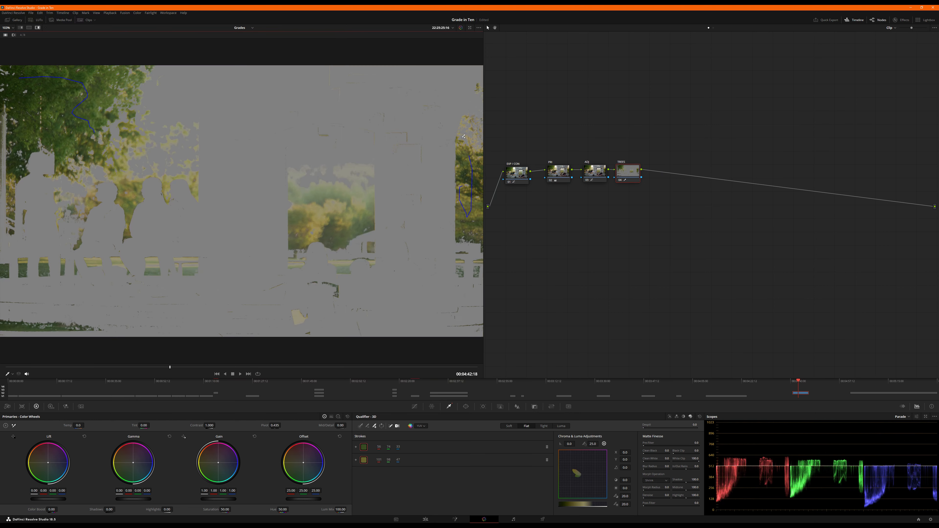
key(shift+h)
key(alt+shift+h)
drag(460, 137, 472, 186)
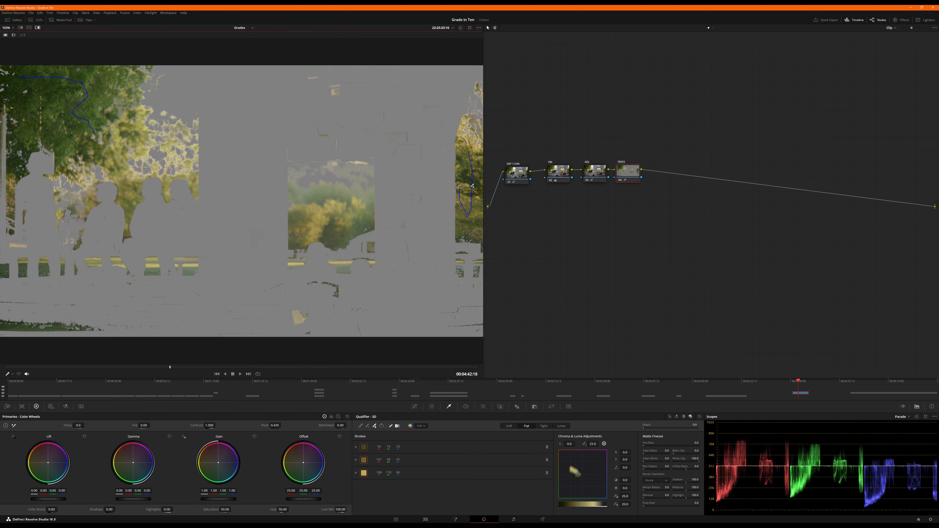
Step: Refine the TREES matte by raising clean black, black clip, blur radius, pre-filter and post-filter, then turn off the highlight view
key(shift+h)
key(shift+h)
mouse_move(696, 451)
mouse_down()
mouse_move(706, 451)
mouse_move(687, 451)
mouse_up()
mouse_move(653, 453)
mouse_down()
mouse_move(667, 453)
mouse_move(652, 469)
mouse_up()
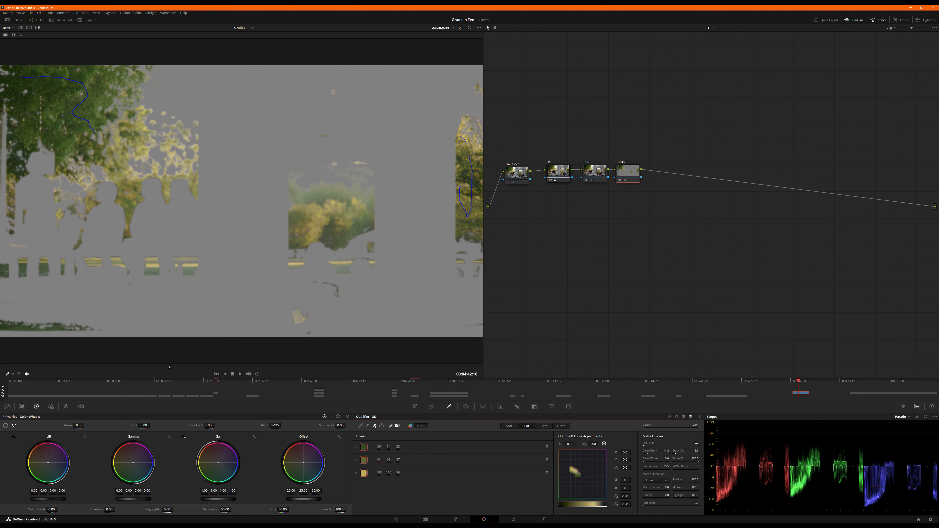
drag(652, 443, 663, 443)
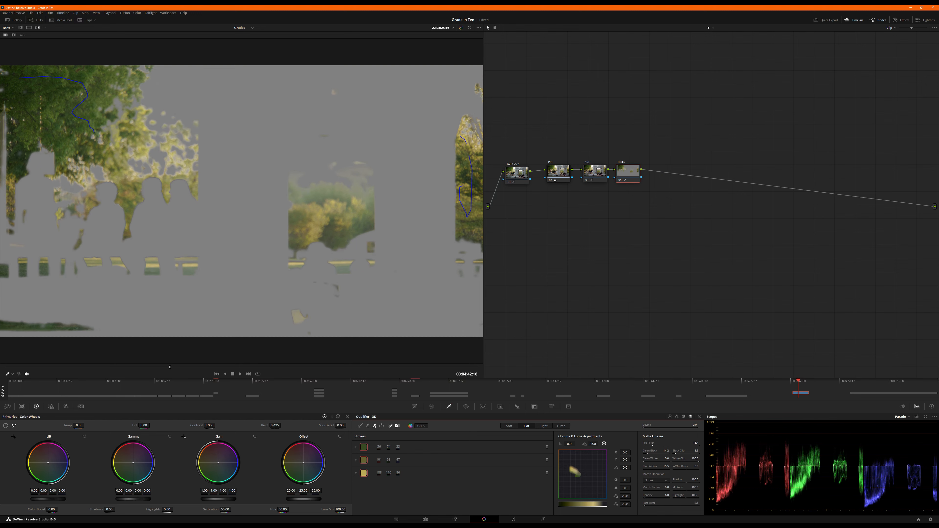
drag(651, 503, 658, 503)
key(shift+h)
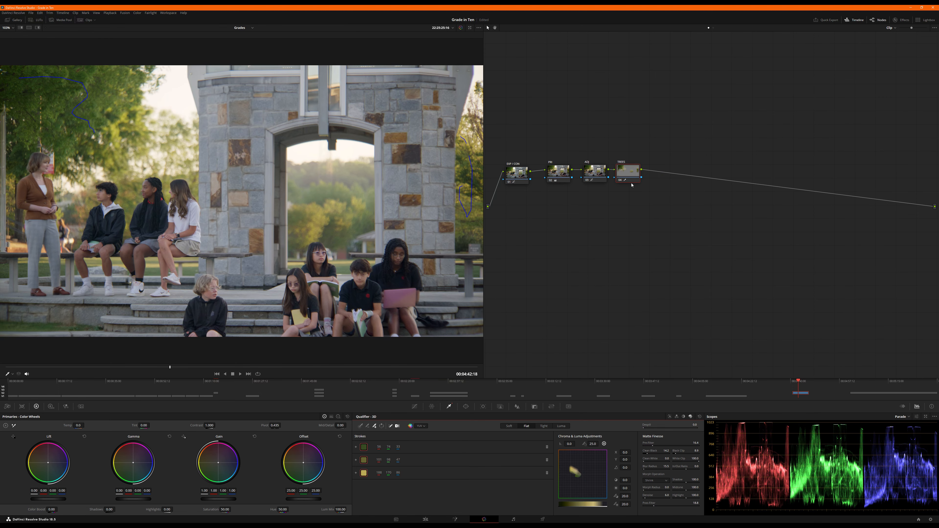
Step: Set the TREES node's saturation to 52.50 in the primaries
click(424, 408)
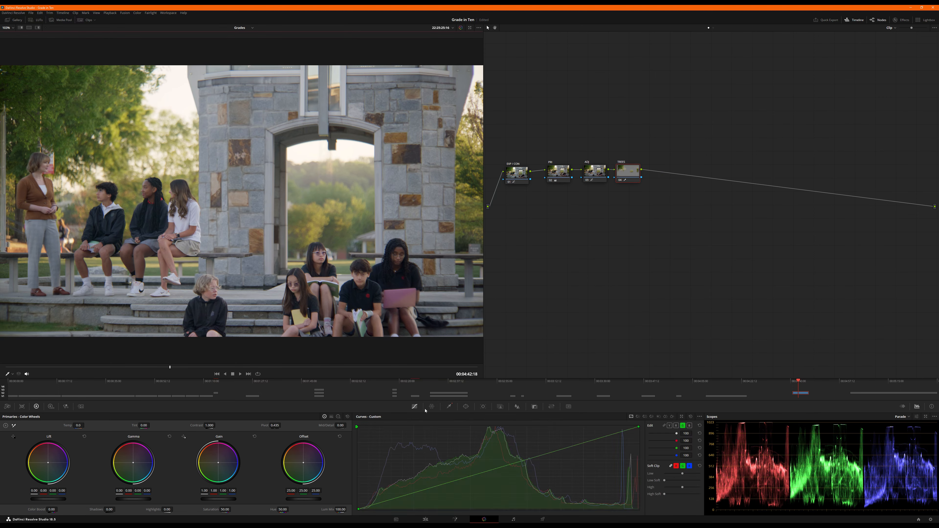
drag(225, 510, 234, 509)
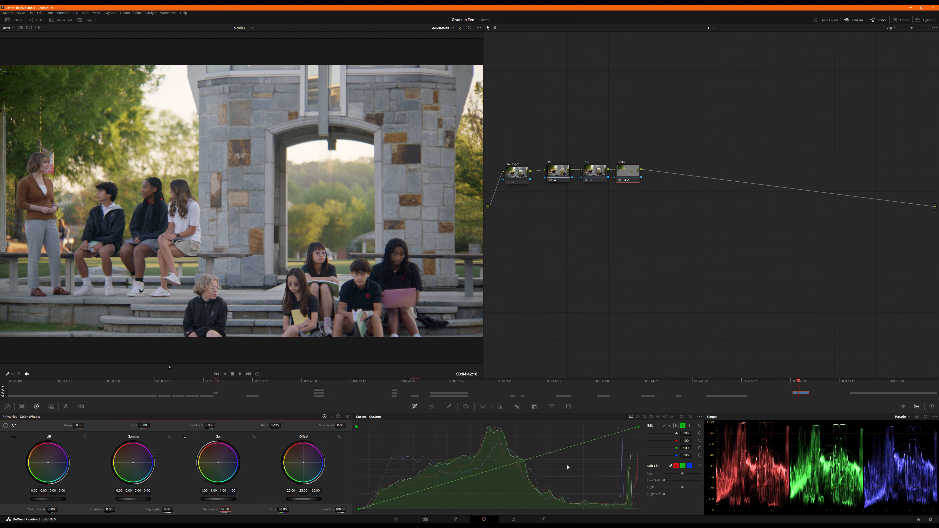
click(541, 456)
drag(540, 456, 540, 455)
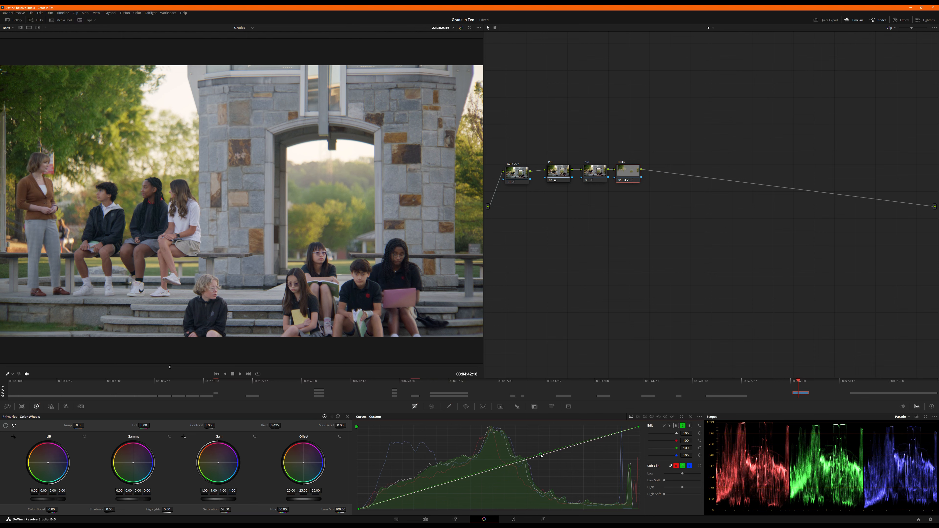
right_click(540, 454)
Step: Gang the TREES node's curve channels, raise an upper-midtone point and lower a shadow point slightly, and compare the node off and on
click(664, 426)
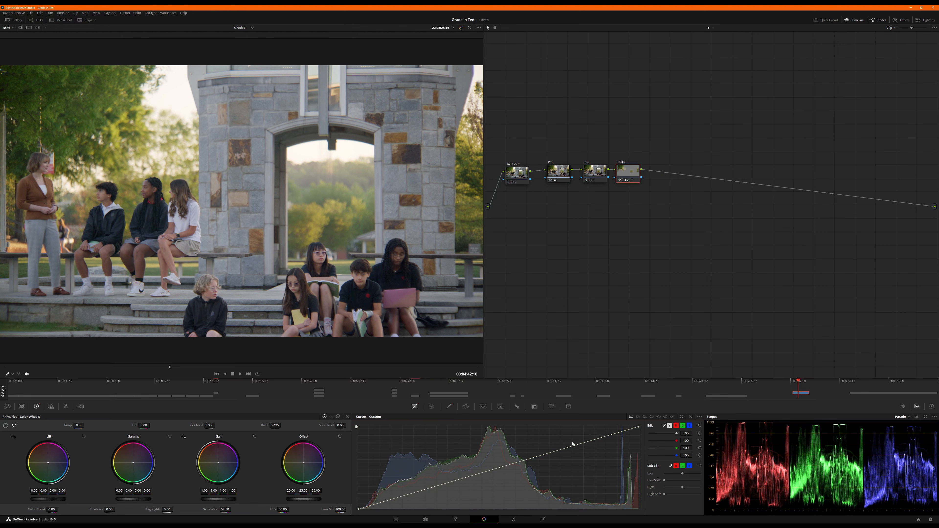
drag(540, 455, 541, 452)
drag(382, 503, 385, 504)
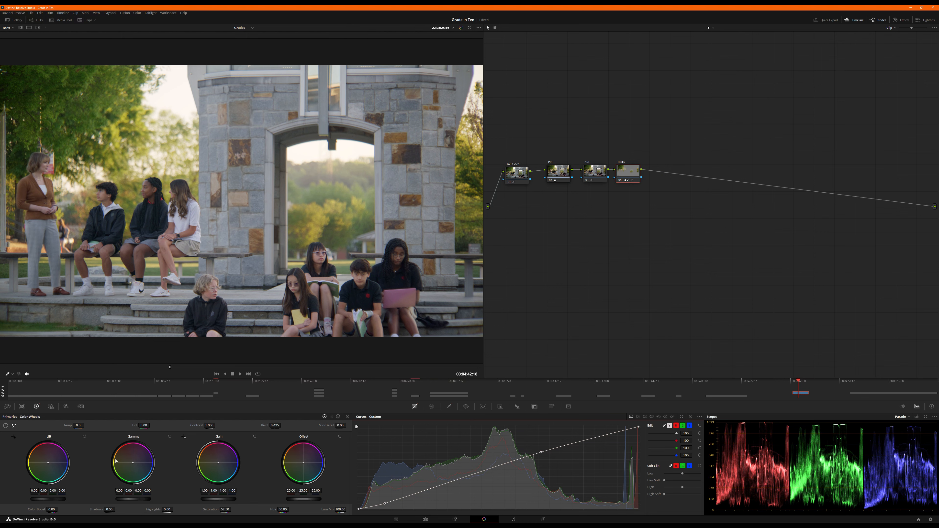
drag(628, 173, 631, 177)
key(ctrl+d)
key(ctrl+d)
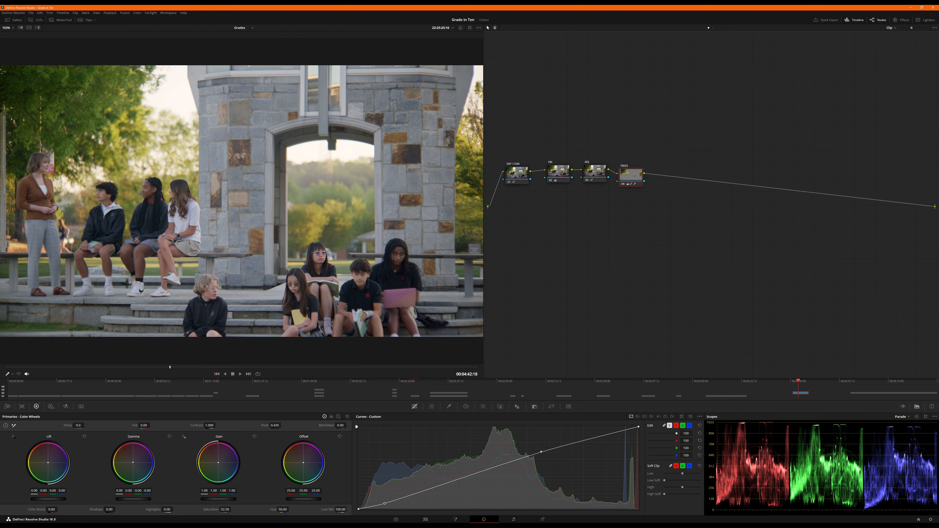
Step: Add a fifth serial node after TREES and label it ROCKS
key(alt+s)
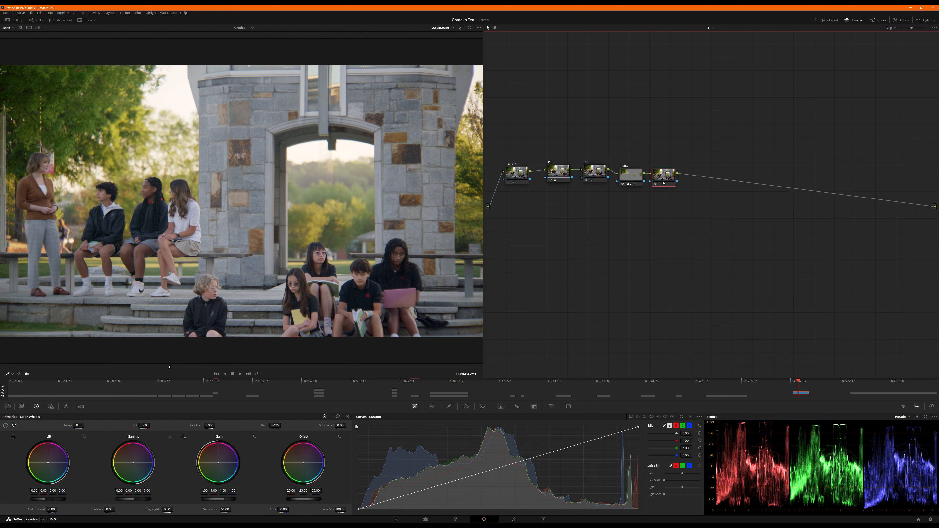
right_click(663, 181)
click(665, 189)
Step: Key the stonework on the ROCKS node with the 3D qualifier, sampling the wall beside the arch, and check the selection in highlight view
click(449, 406)
click(691, 416)
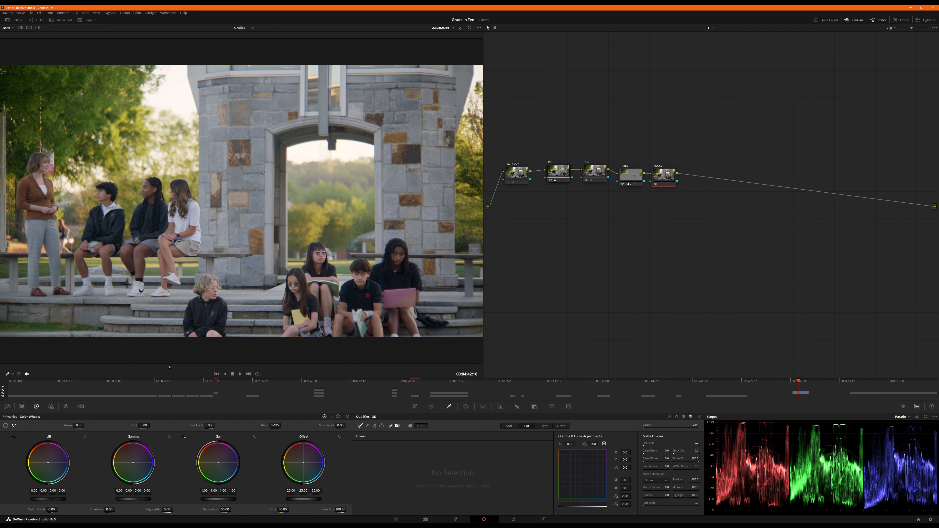
mouse_move(261, 130)
mouse_down()
mouse_move(256, 221)
mouse_move(224, 229)
mouse_up()
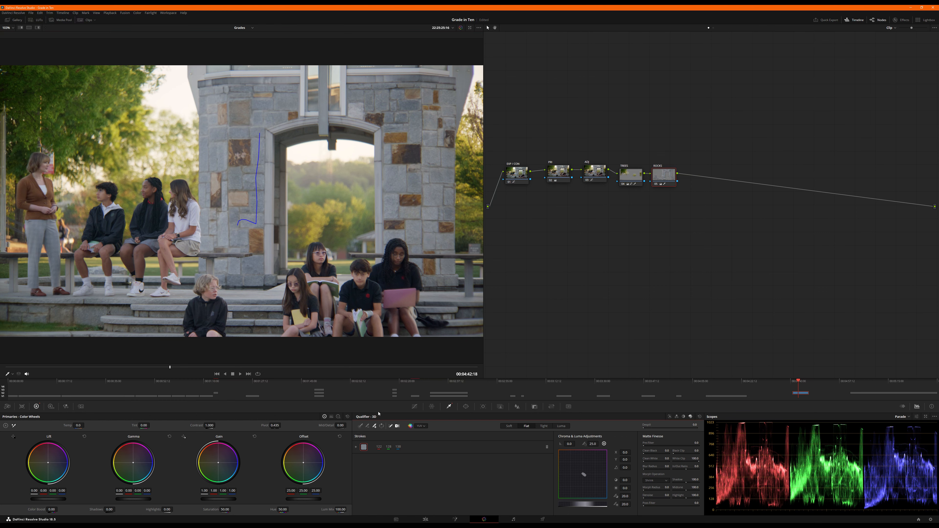
key(shift+h)
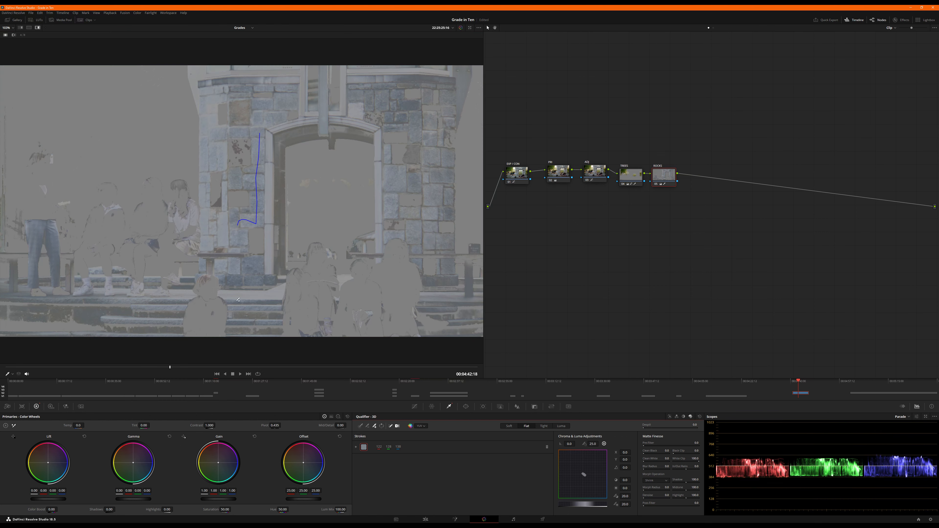
key(shift+h)
key(shift+h)
key(shift+h)
key(shift+h)
Step: Refine the ROCKS matte by adjusting the black and white cleanup and clipping, blur radius and denoise, and check it in highlight view
mouse_move(696, 450)
mouse_down()
mouse_move(718, 451)
mouse_move(710, 450)
mouse_up()
drag(647, 453, 691, 459)
drag(666, 466, 669, 466)
drag(667, 495, 670, 495)
key(shift+h)
key(shift+h)
key(shift+h)
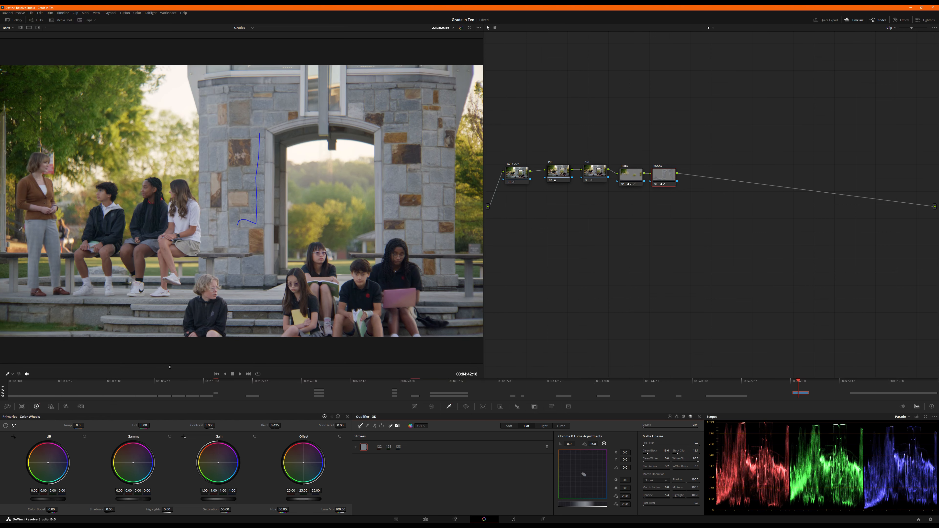
key(shift+h)
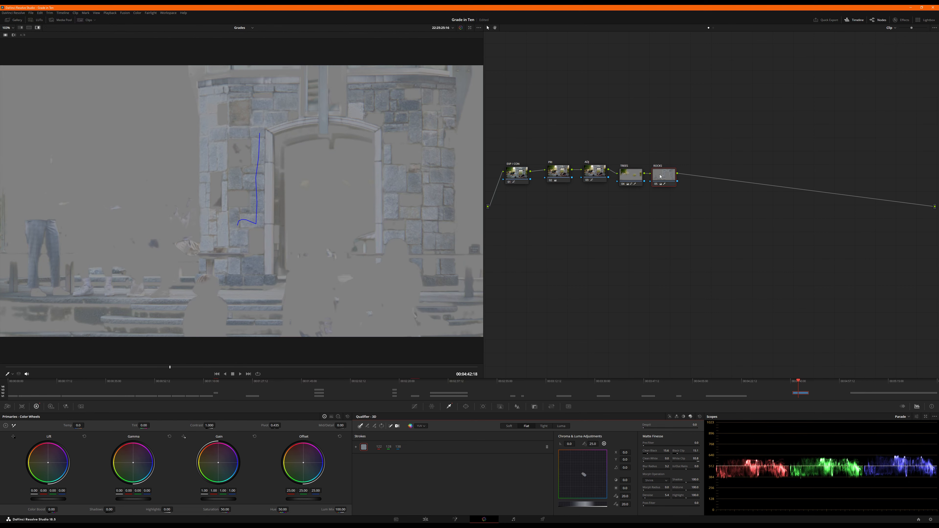
Step: Set the ROCKS node's saturation to 35, turn off the highlight view, and compare the node off and on
click(414, 406)
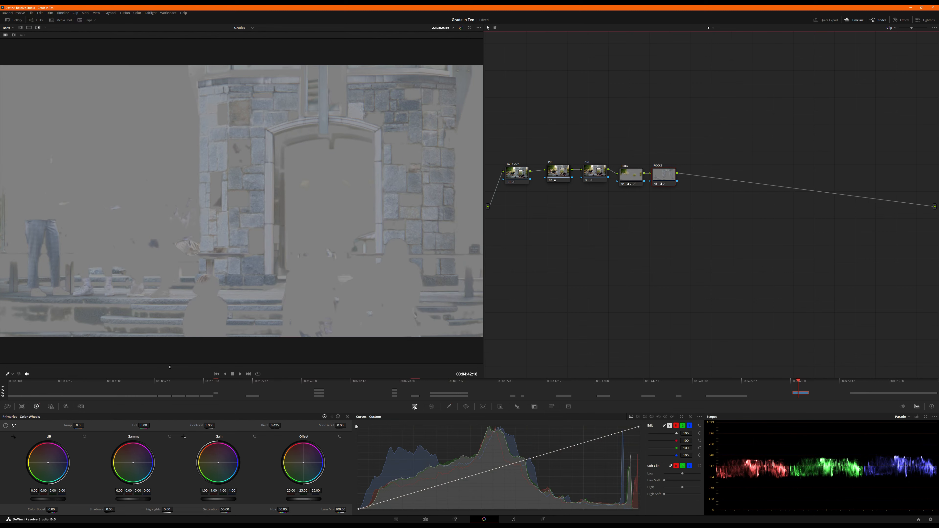
click(224, 509)
text(35)
key(Return)
key(shift+h)
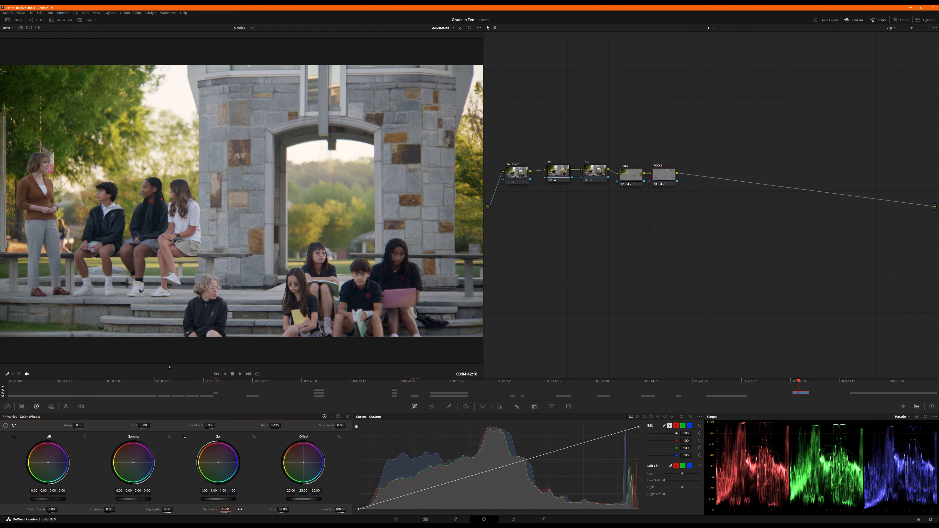
key(ctrl+d)
key(ctrl+d)
key(ctrl+d)
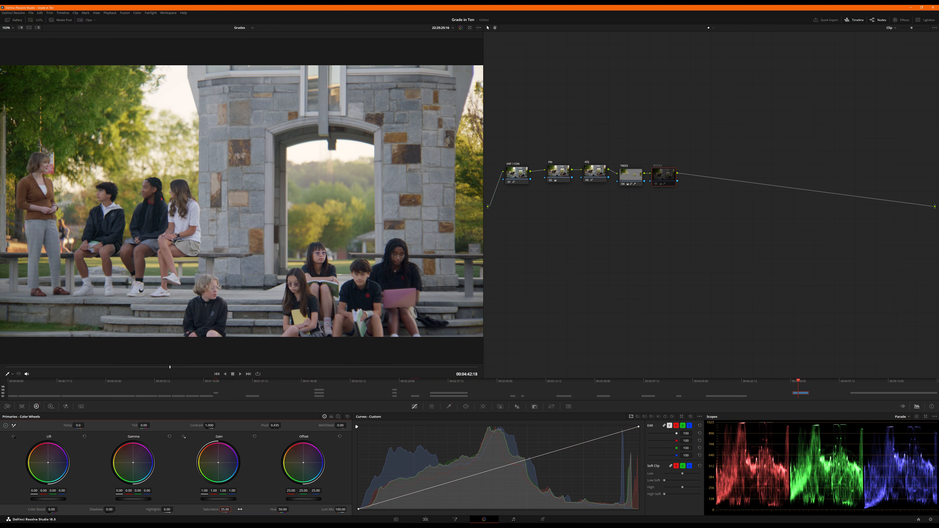
key(ctrl+d)
Step: Add an upper-midtone point and a lowered shadow point to the ROCKS curve, set saturation to 30, and compare the node off and on
click(543, 453)
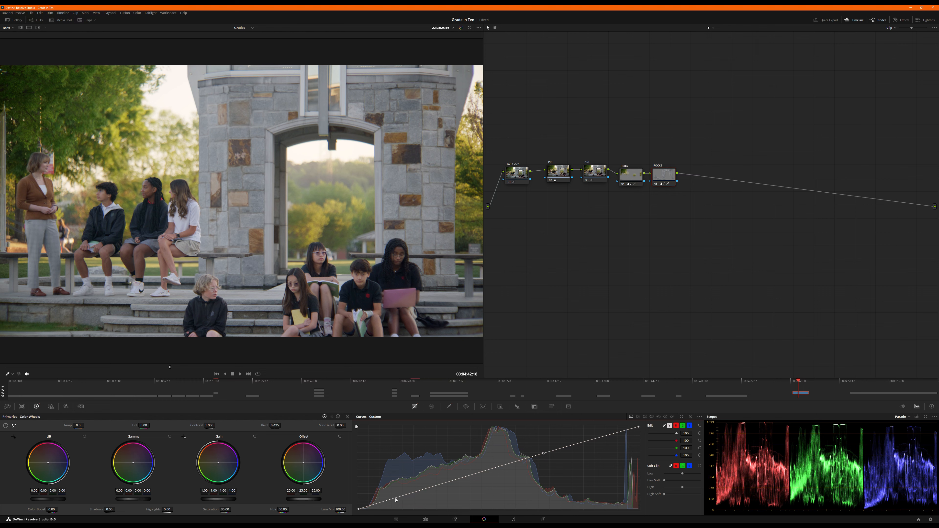
drag(396, 499, 403, 502)
double_click(225, 510)
text(30)
key(Return)
key(ctrl+d)
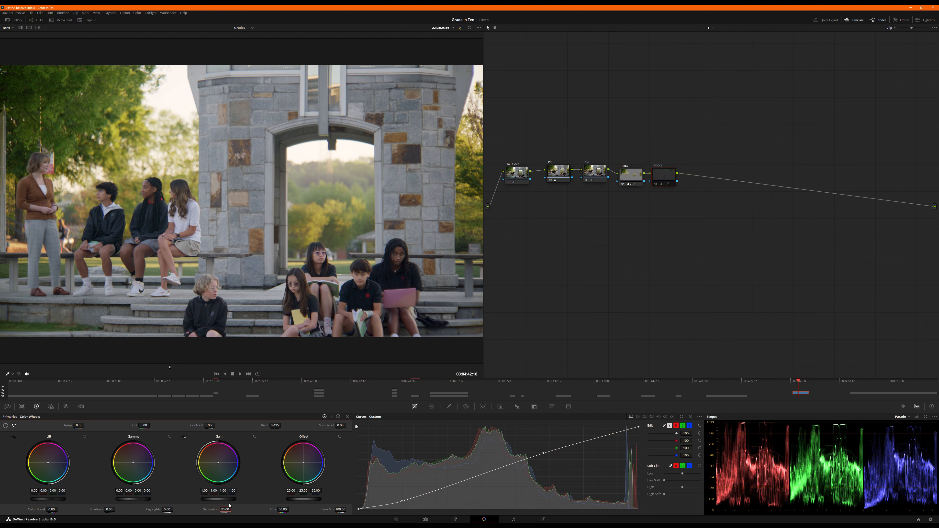
key(ctrl+d)
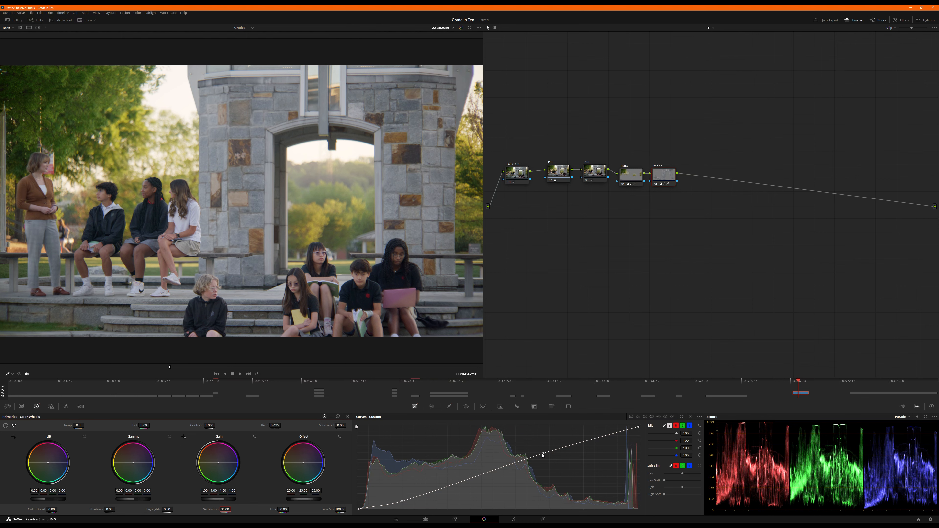
Step: Raise the ROCKS curve's upper-midtone point slightly, compare the node off and on, and save the project
drag(543, 455, 545, 453)
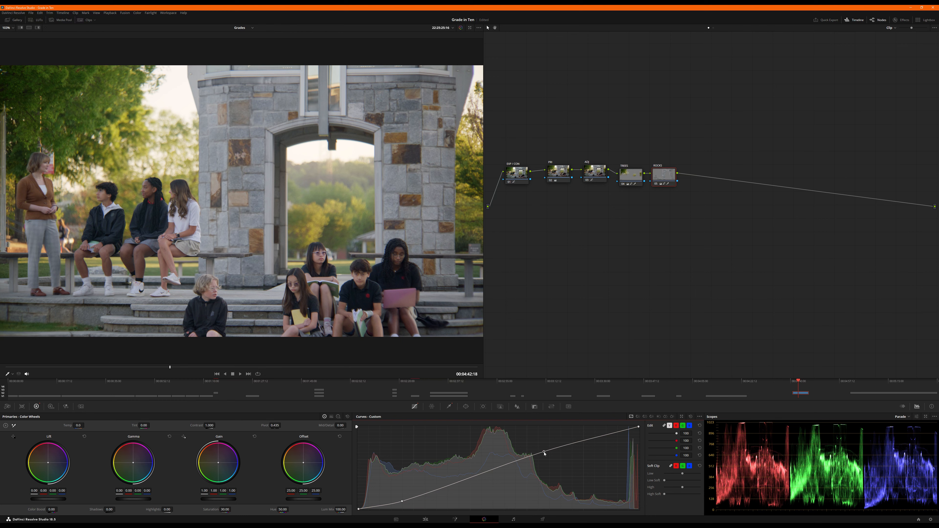
key(shift+h)
key(shift+h)
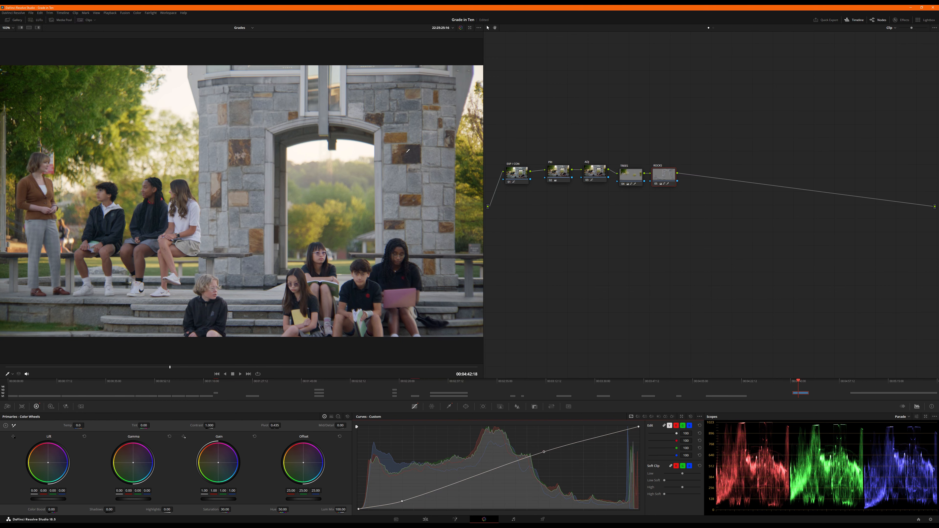
key(ctrl+d)
key(ctrl+d)
key(ctrl+d)
key(ctrl+s)
Step: Add a sixth serial node after ROCKS, place it below the row of nodes, and label it SHIRTS
key(alt+s)
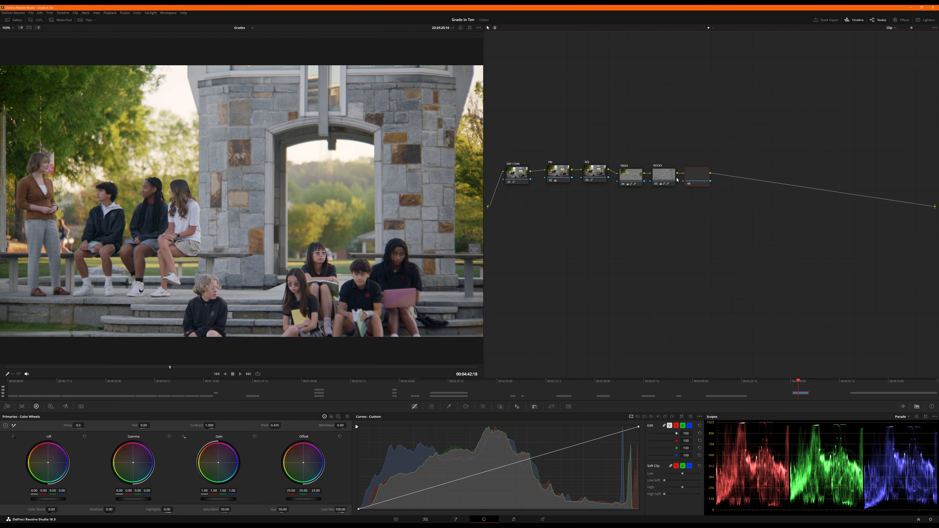
drag(691, 177, 699, 199)
right_click(699, 200)
click(710, 209)
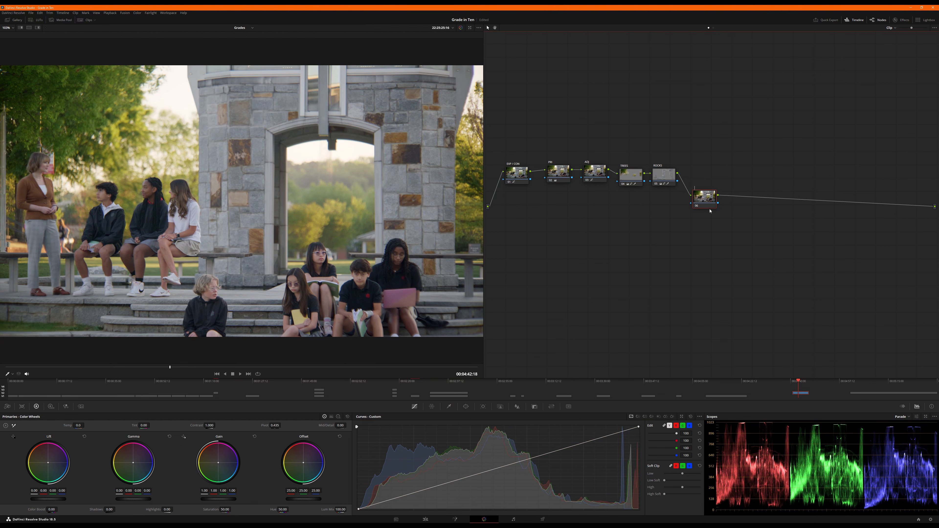
text(SHIRTS)
key(Return)
Step: Key the dark shirts on the SHIRTS node with the 3D qualifier, then refine the matte's black and white clipping, blur radius and denoise
click(449, 406)
click(690, 417)
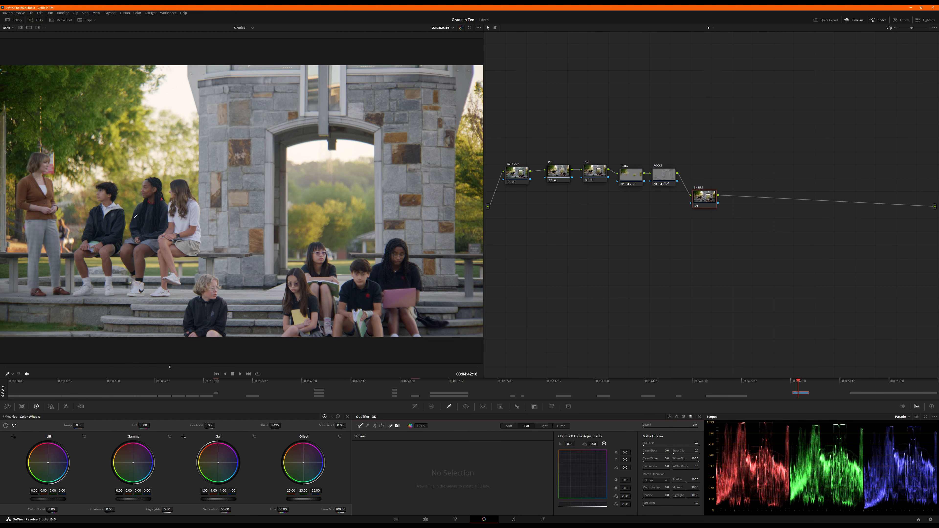
drag(135, 222, 146, 227)
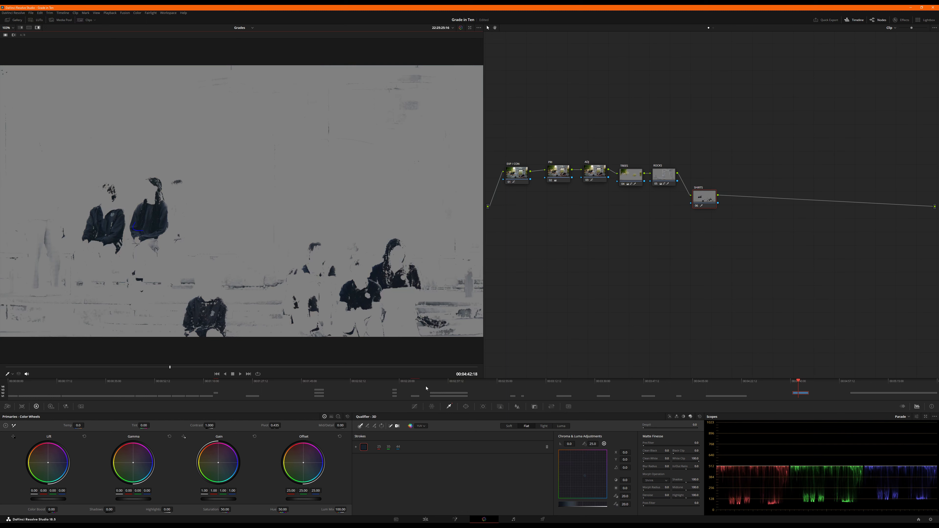
mouse_move(674, 457)
mouse_down()
mouse_move(656, 454)
mouse_move(673, 461)
mouse_move(658, 468)
mouse_up()
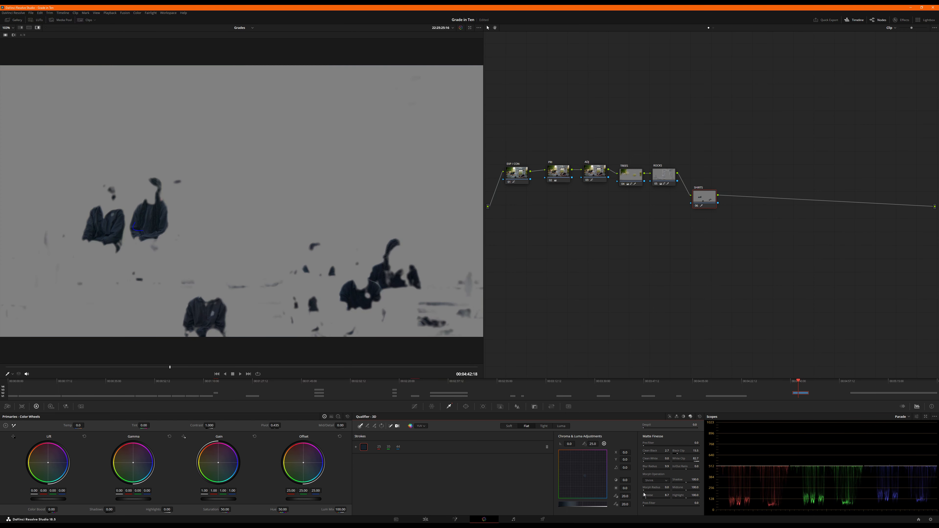
Step: Set the SHIRTS node's saturation to 25 and compare the node off and on
click(414, 406)
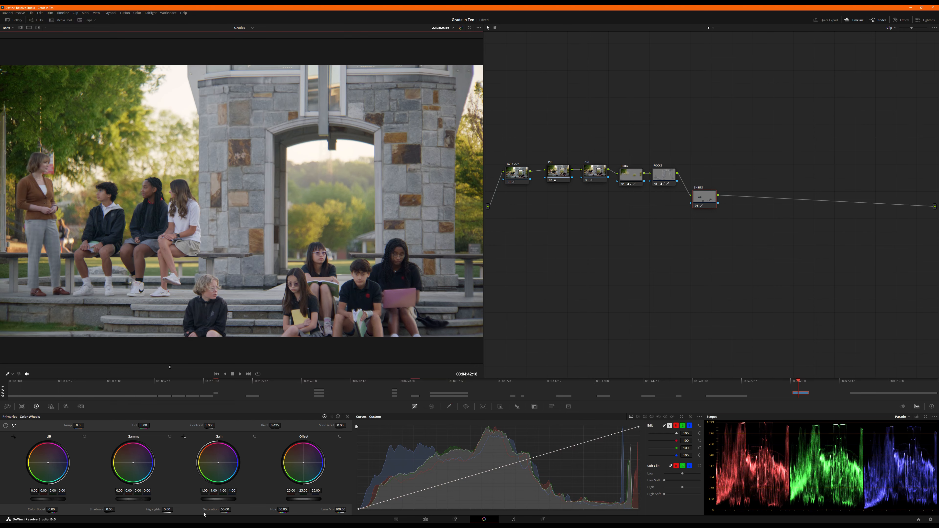
text(25)
key(Return)
key(ctrl+d)
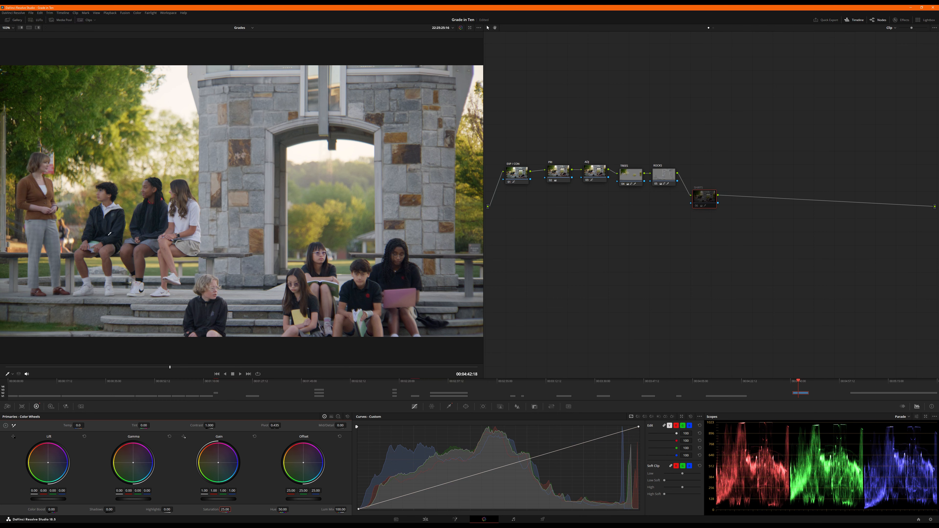
key(ctrl+d)
key(ctrl+d)
key(ctrl+d)
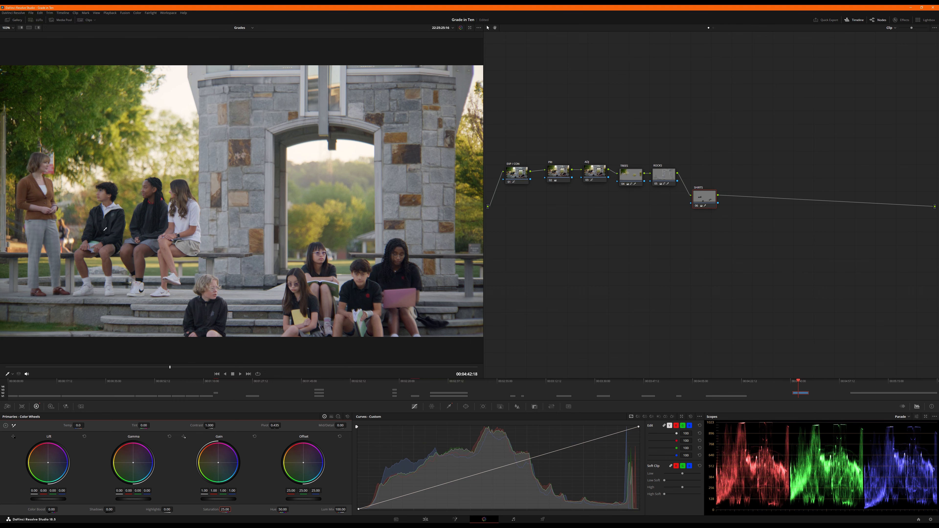
Step: Reposition the SHIRTS node slightly, add a seventh serial node after it, and label the new node TALENT
drag(712, 208, 708, 210)
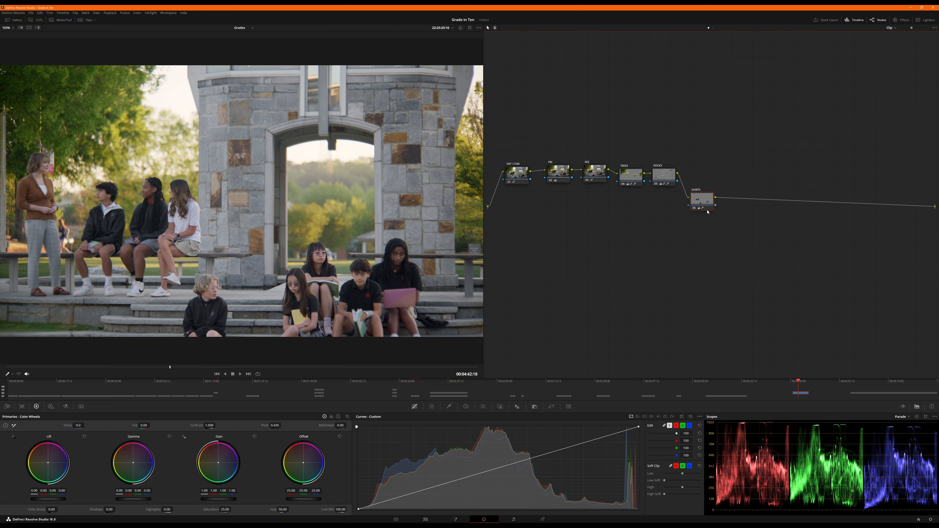
key(alt+s)
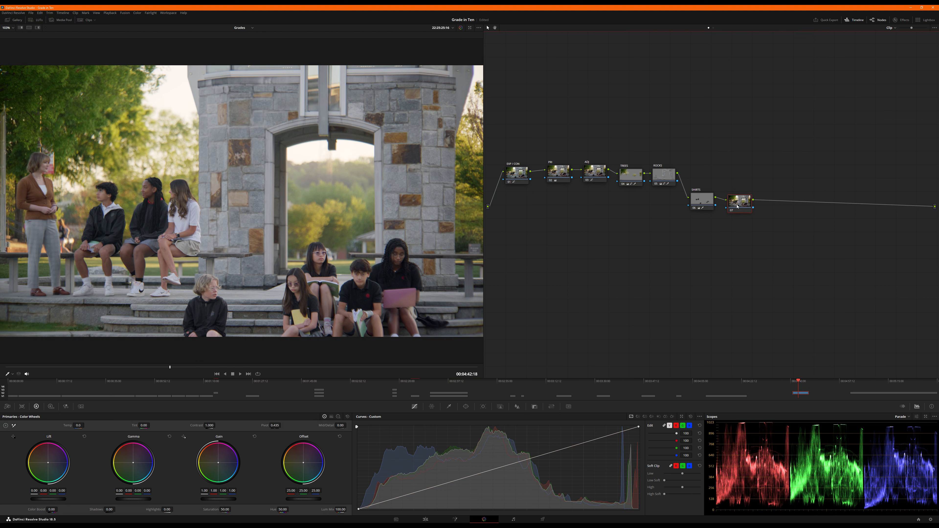
right_click(736, 206)
click(743, 218)
text(TALENT)
key(Return)
Step: Add a circular window to the TALENT node, stretched into a wide, soft-edged ellipse around the three students seated on the bench
click(466, 406)
click(362, 451)
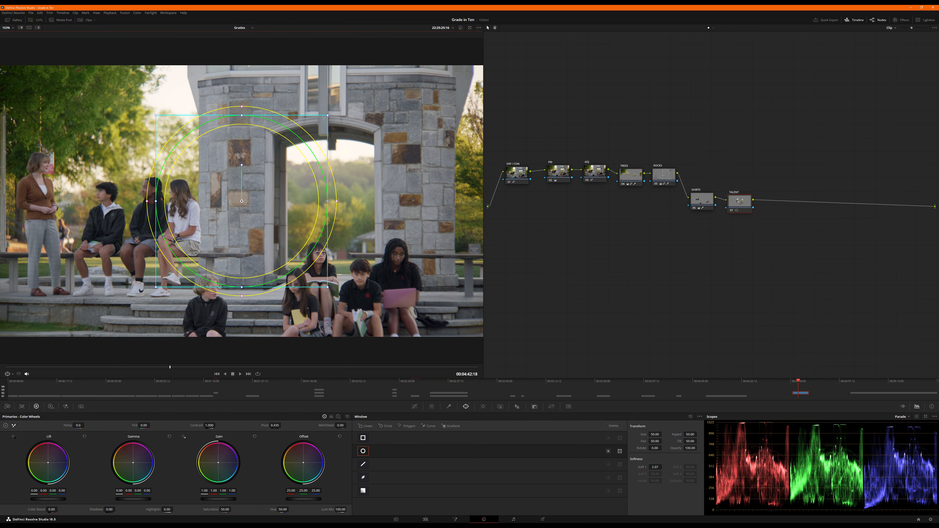
drag(327, 201, 408, 203)
drag(229, 206, 173, 223)
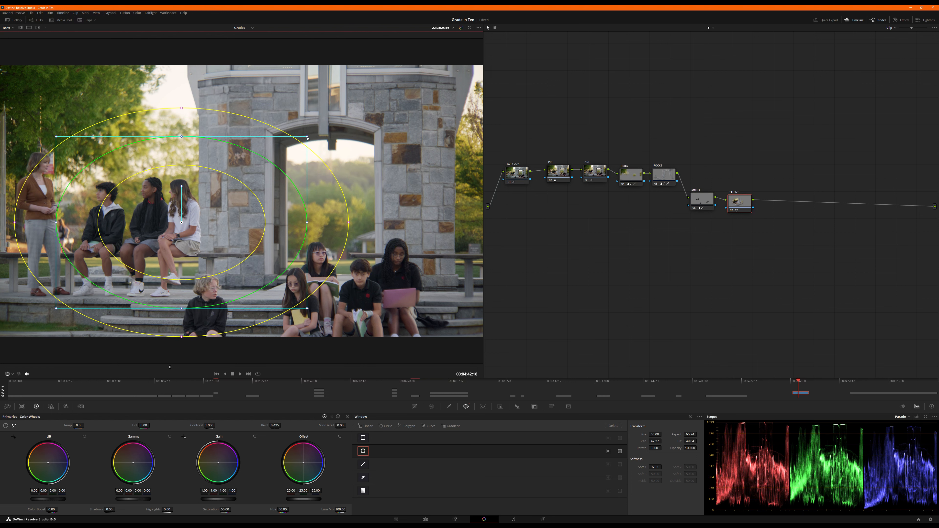
drag(307, 138, 310, 135)
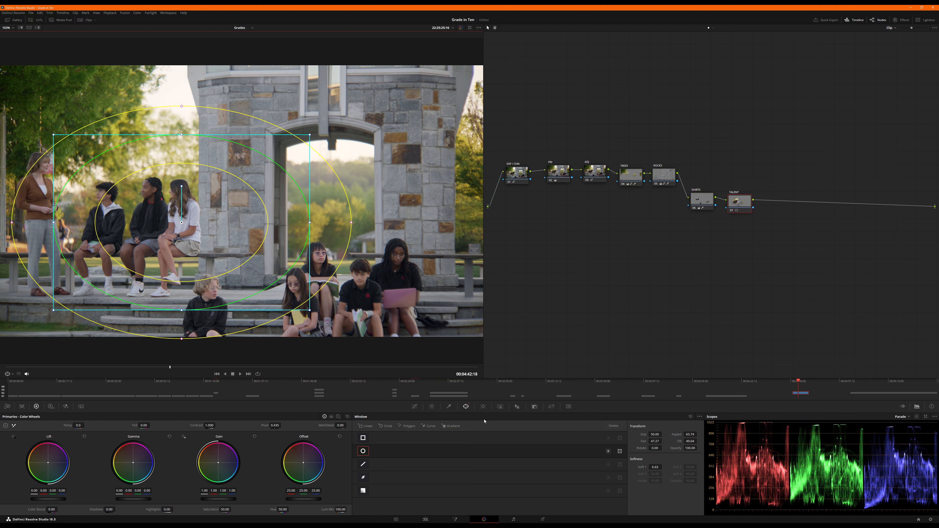
Step: Try custom-curve points at several tonal positions on the TALENT node, removing each one again
click(414, 407)
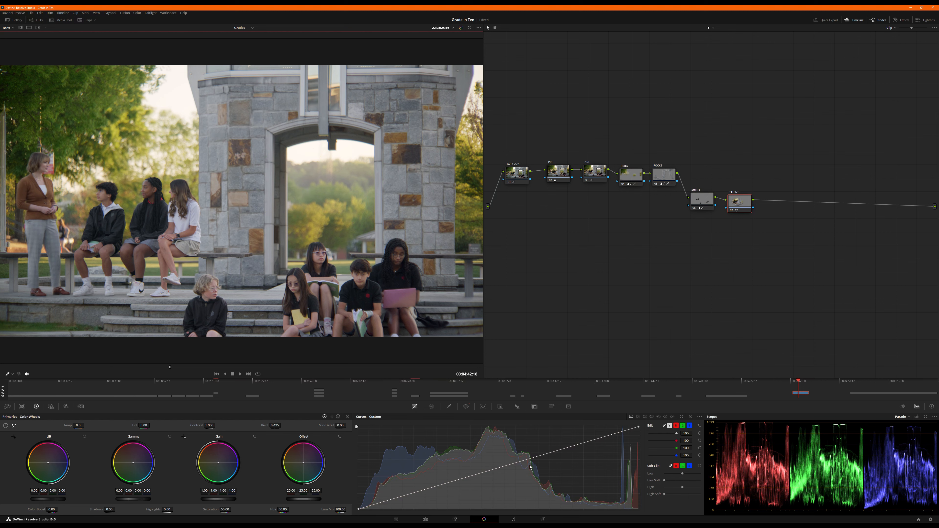
drag(533, 460, 516, 462)
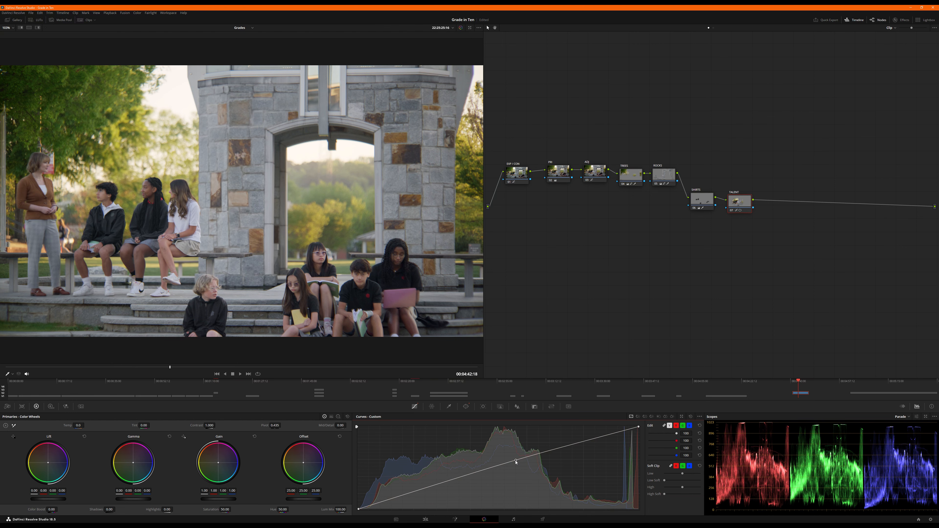
right_click(516, 462)
drag(455, 481, 455, 480)
right_click(455, 481)
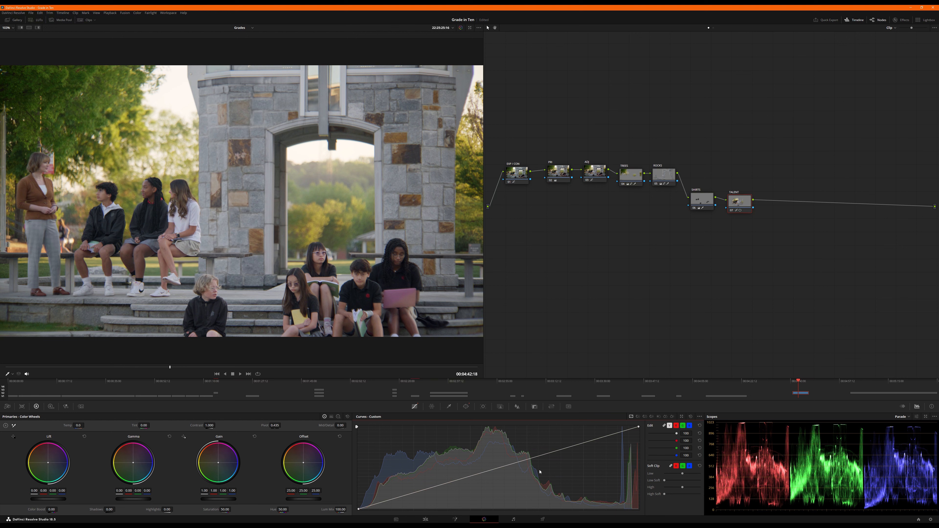
drag(568, 447, 538, 456)
right_click(565, 446)
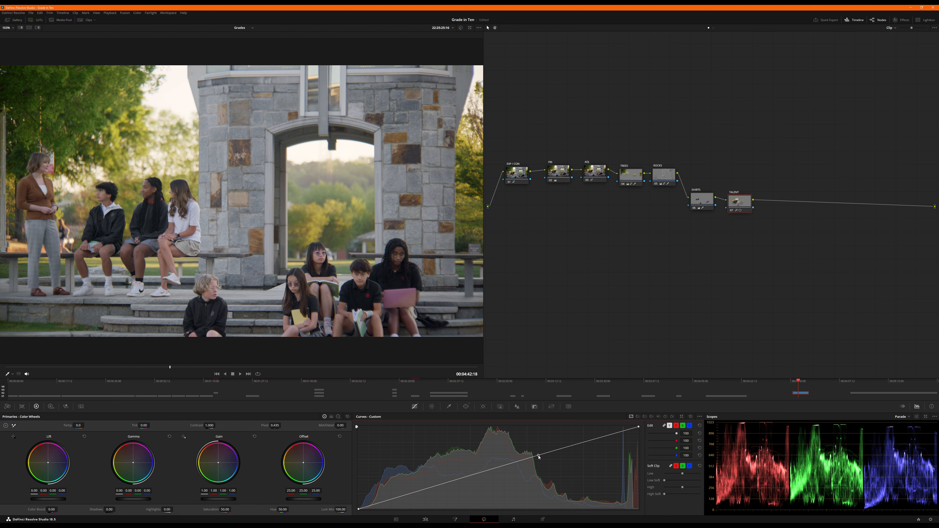
drag(538, 456, 534, 458)
right_click(534, 458)
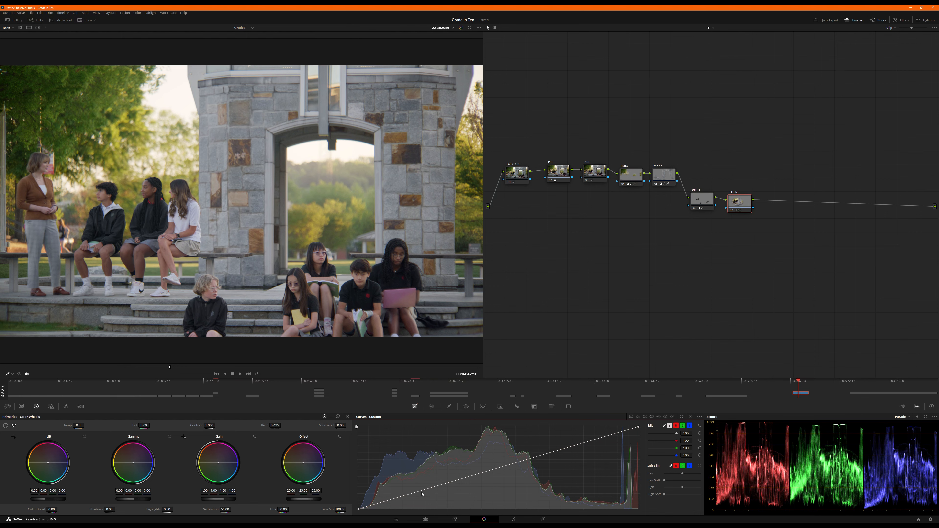
Step: Add a custom-curve point that slightly lifts the TALENT node's upper midtones, and compare the node off and on
click(567, 446)
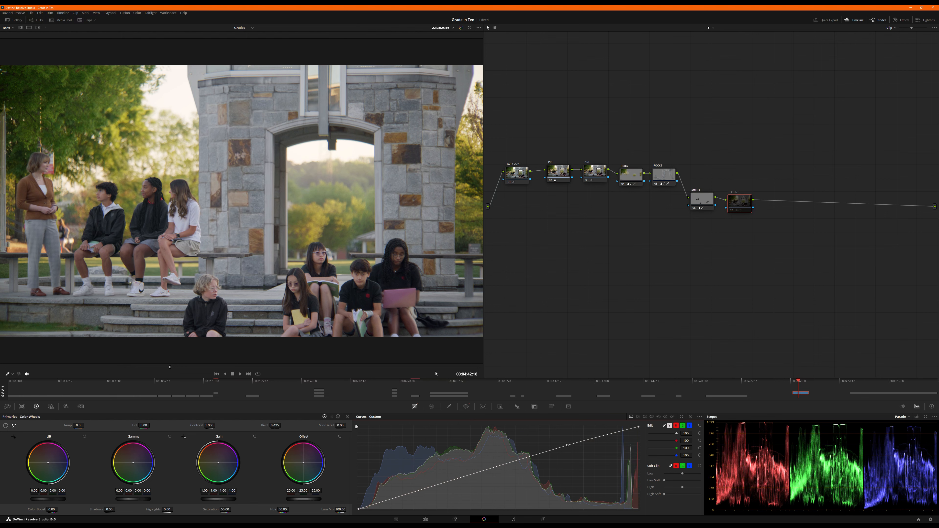
key(ctrl+d)
key(ctrl+d)
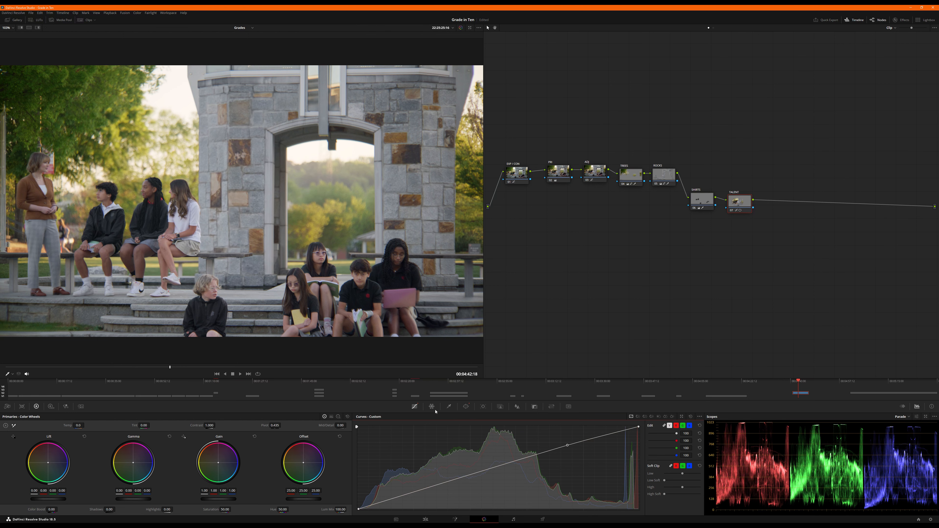
key(ctrl+d)
key(ctrl+d)
key(ctrl+d)
key(ctrl+d)
Step: Add an eighth serial node after TALENT and label it LAB
key(alt+s)
text(LAB)
key(Return)
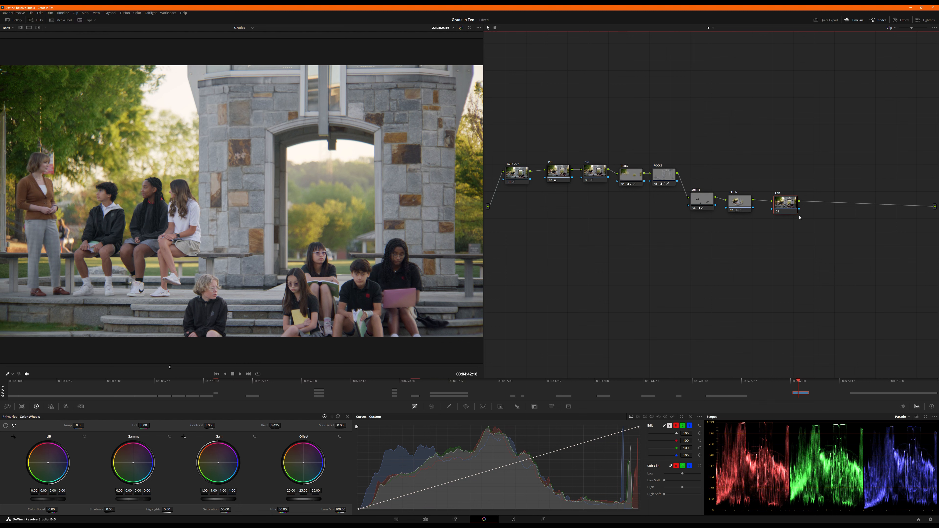
Step: Set the LAB node's color space to Lab (CIE)
right_click(791, 209)
click(845, 271)
right_click(781, 202)
mouse_move(795, 261)
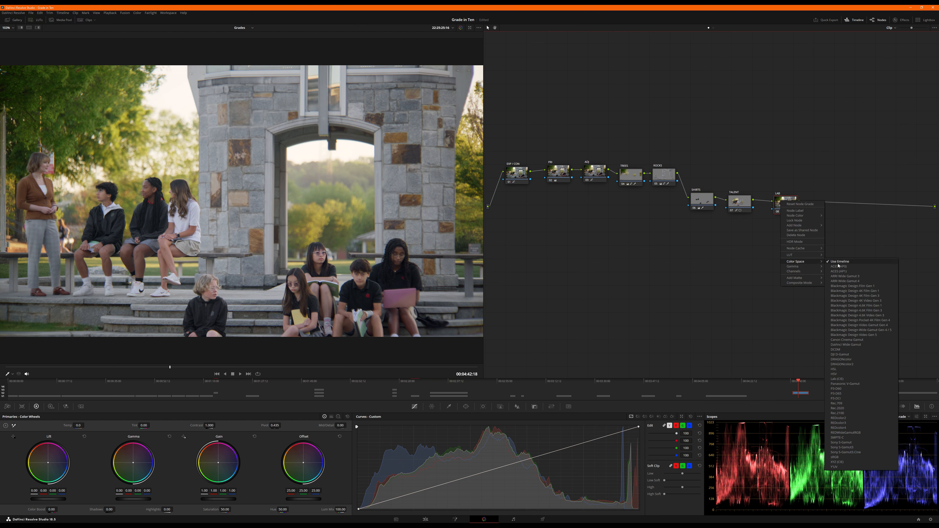
click(837, 379)
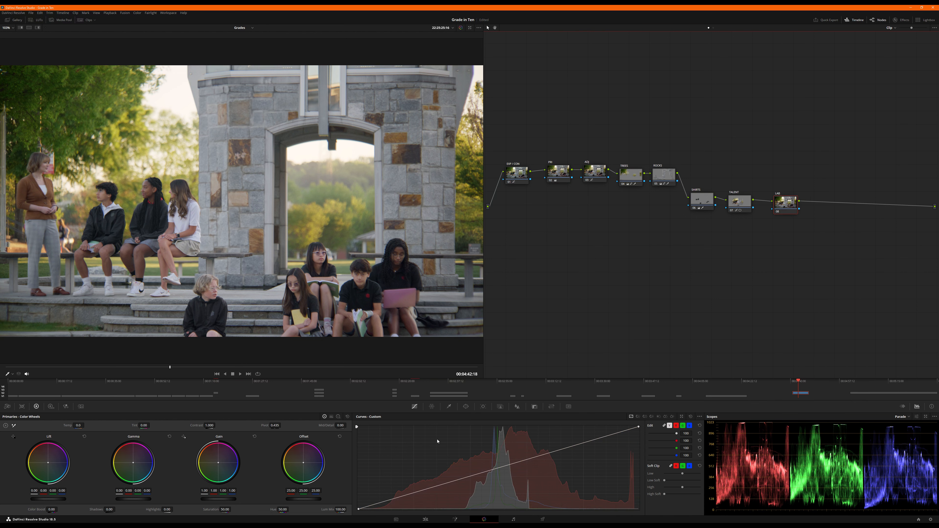
Step: Set the LAB node's highlights to 3.5 and its shadows first to -4 and finally to -5
click(107, 509)
text(-4)
key(Return)
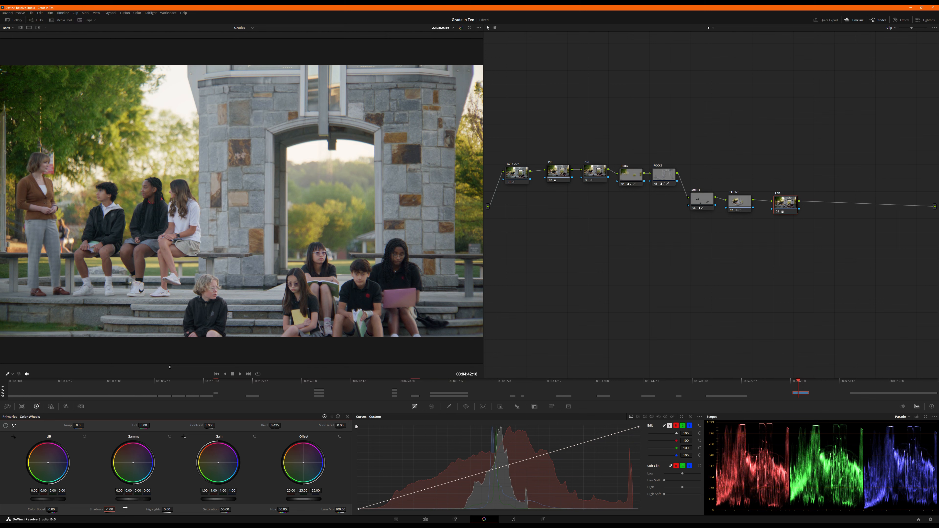
click(168, 510)
text(3.5)
key(Return)
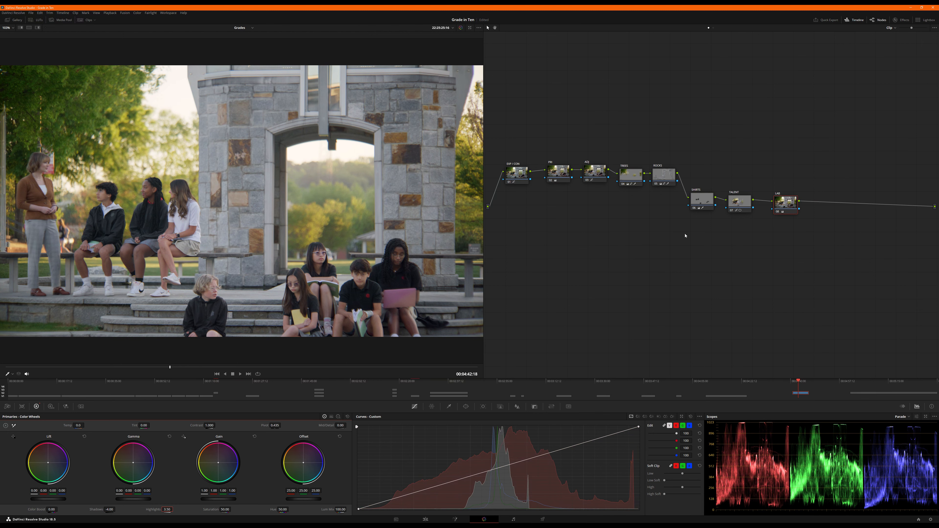
drag(788, 204, 783, 203)
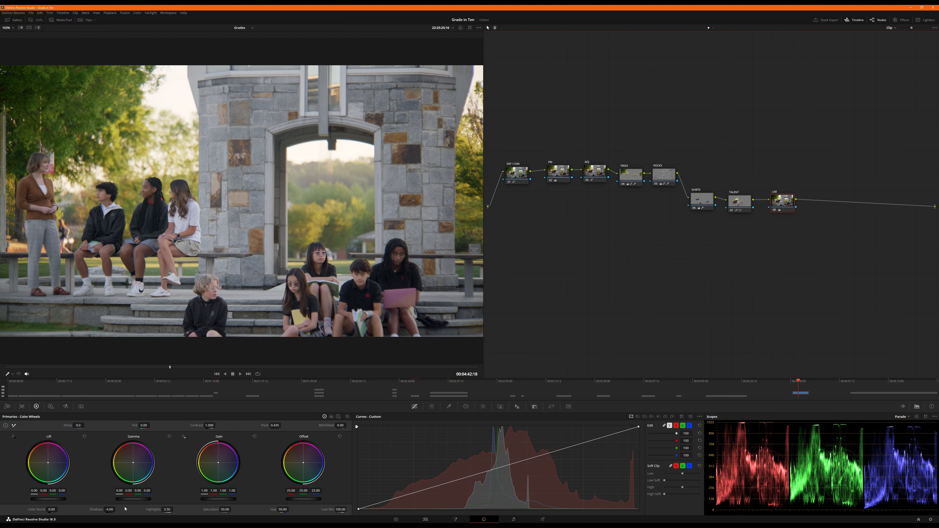
click(110, 509)
text(-5)
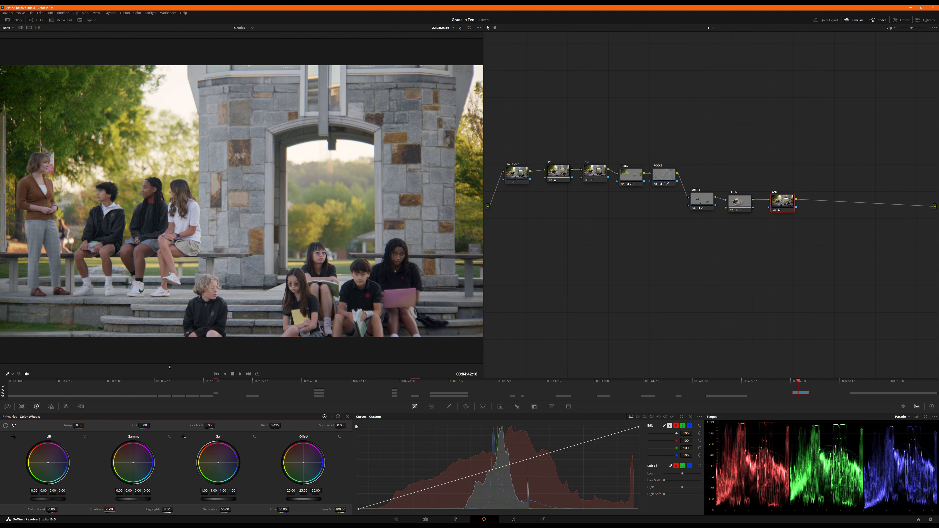
key(Return)
Step: Add a ninth serial node after LAB, placed with a gap beside it, and label it SHARP
drag(789, 209, 858, 202)
key(alt+s)
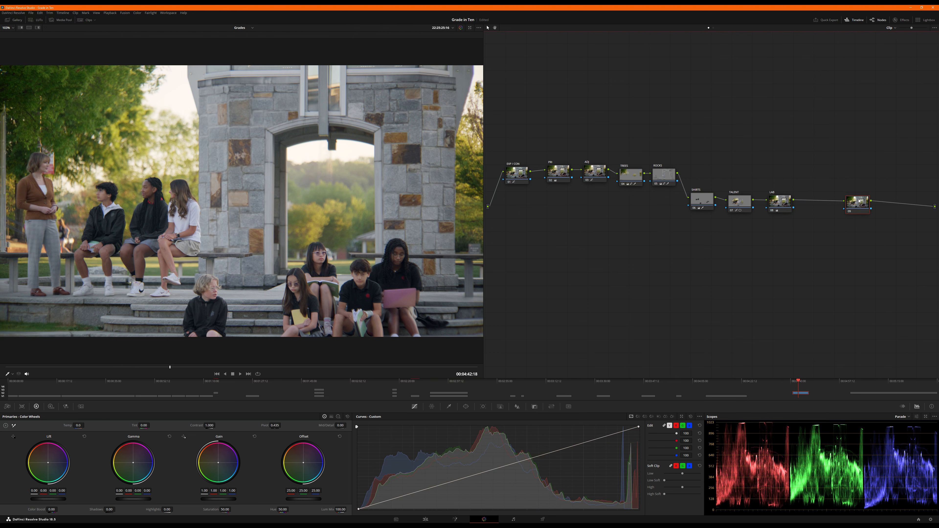
right_click(857, 201)
click(867, 212)
text(SHARP)
key(Return)
Step: Sharpen the image on the SHARP node by setting the linked Blur radius to 0.46 for all three channels
click(517, 406)
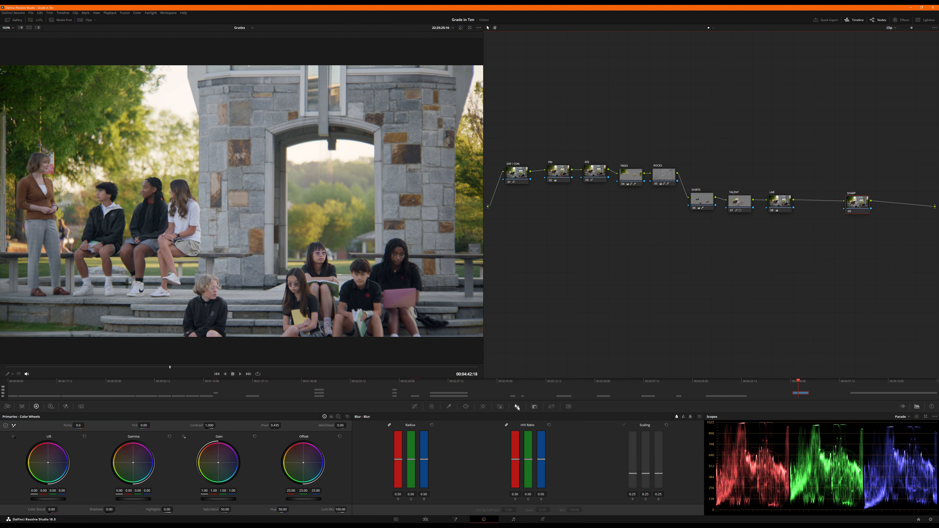
drag(425, 466, 425, 468)
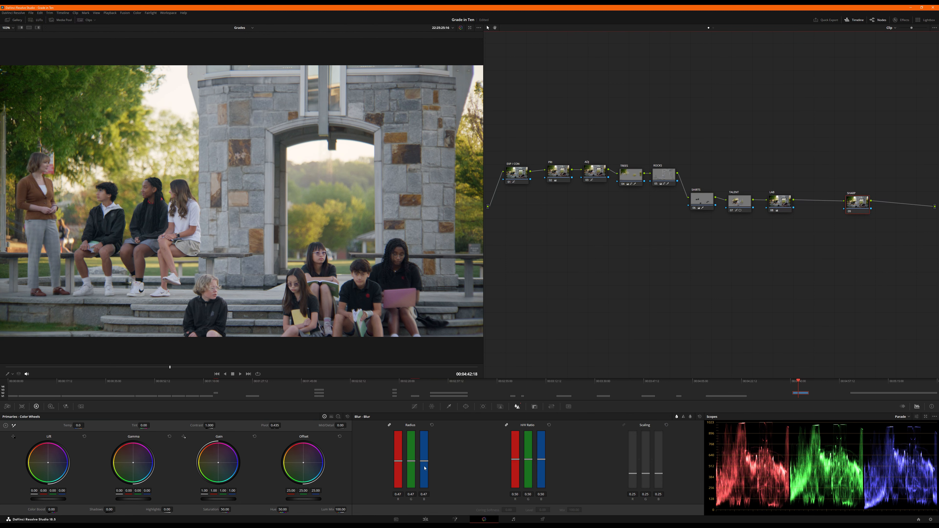
double_click(422, 494)
text(.46)
click(609, 118)
Step: Clean up the node graph into an even row and disable all nine nodes
right_click(571, 259)
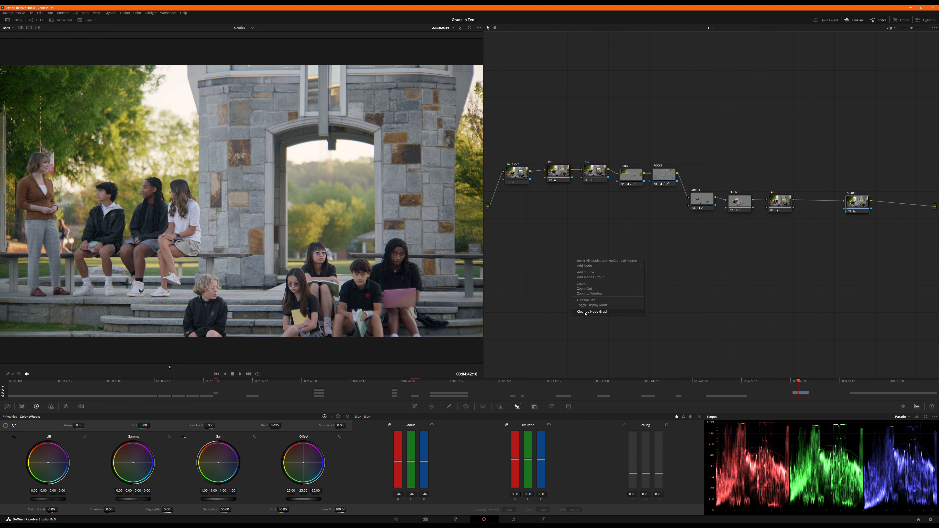
click(585, 312)
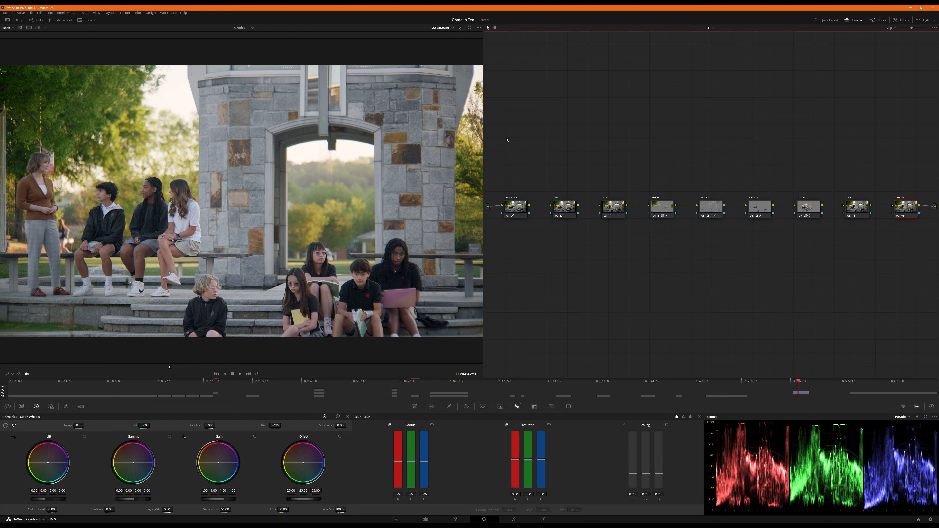
drag(504, 138, 917, 284)
key(ctrl+d)
Step: Re-enable the EXP / CON node and the second node in turn, comparing the second node off and on
click(517, 213)
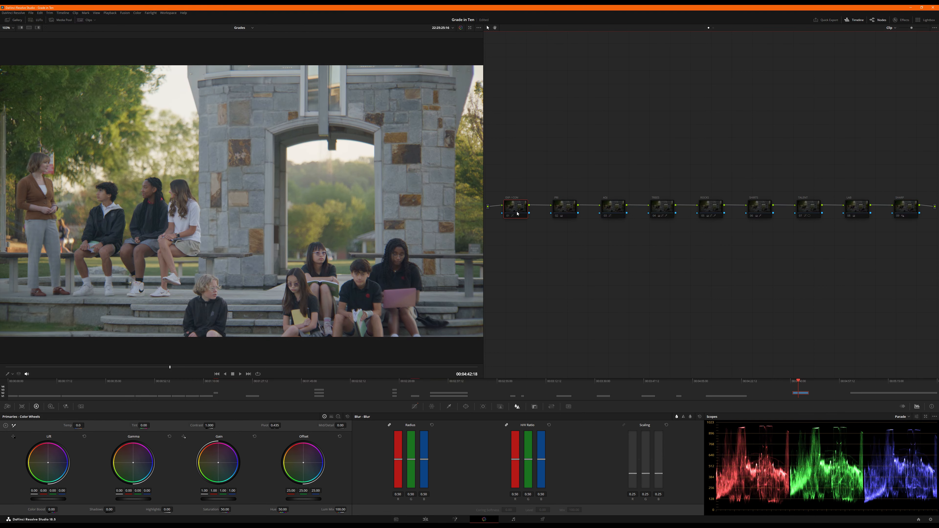
key(ctrl+d)
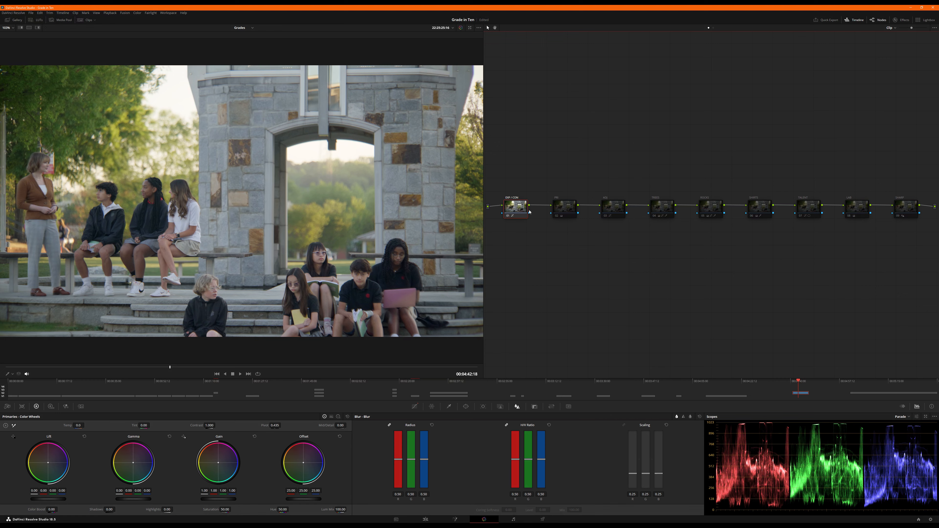
click(561, 208)
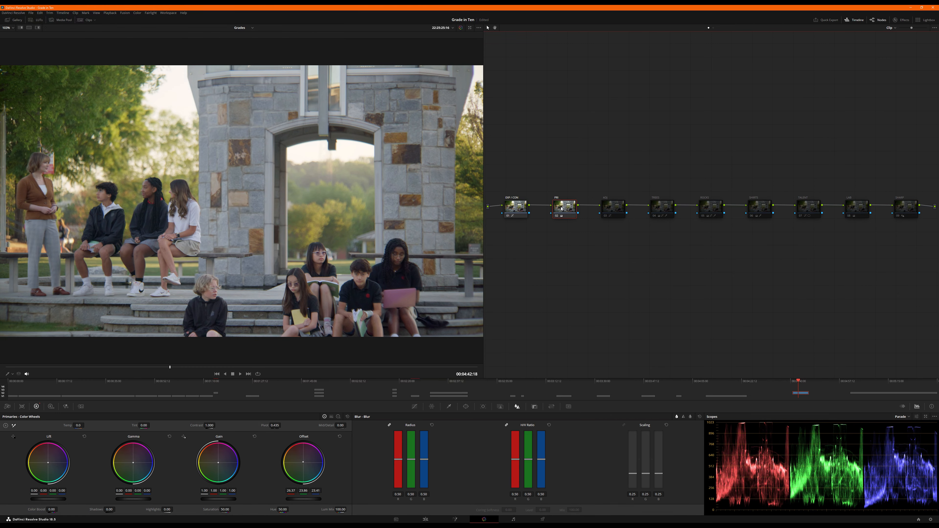
key(ctrl+d)
key(ctrl+d)
key(ctrl+d)
Step: Re-enable the third node, compare it off and on, and show its custom curves
drag(619, 216, 615, 217)
key(ctrl+d)
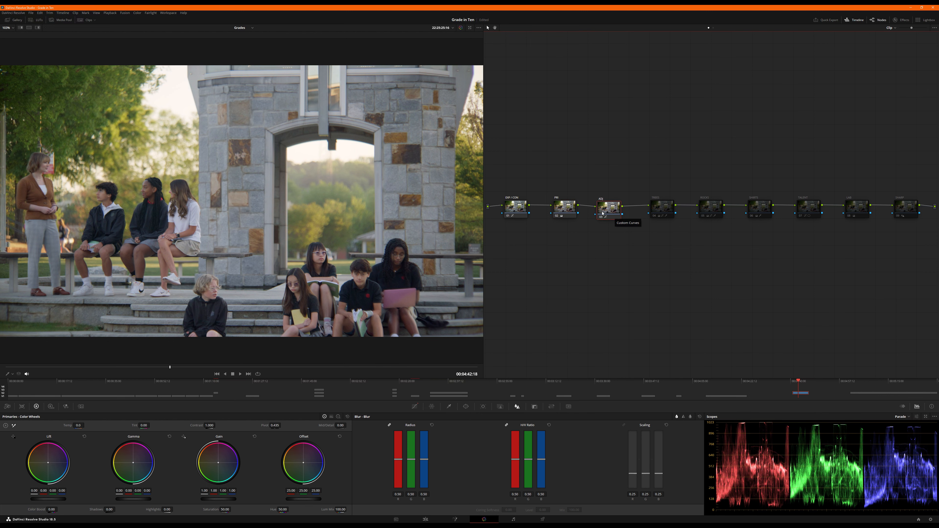
key(ctrl+d)
key(ctrl+d)
key(ctrl+d)
key(ctrl+d)
click(414, 406)
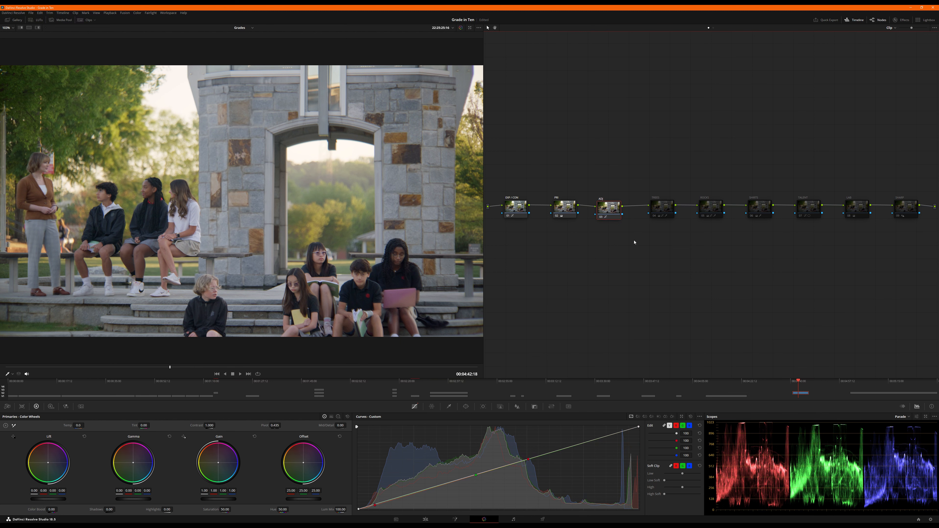
Step: Re-enable the TREES node and compare the foliage with the correction off and on
click(660, 208)
key(ctrl+d)
key(ctrl+d)
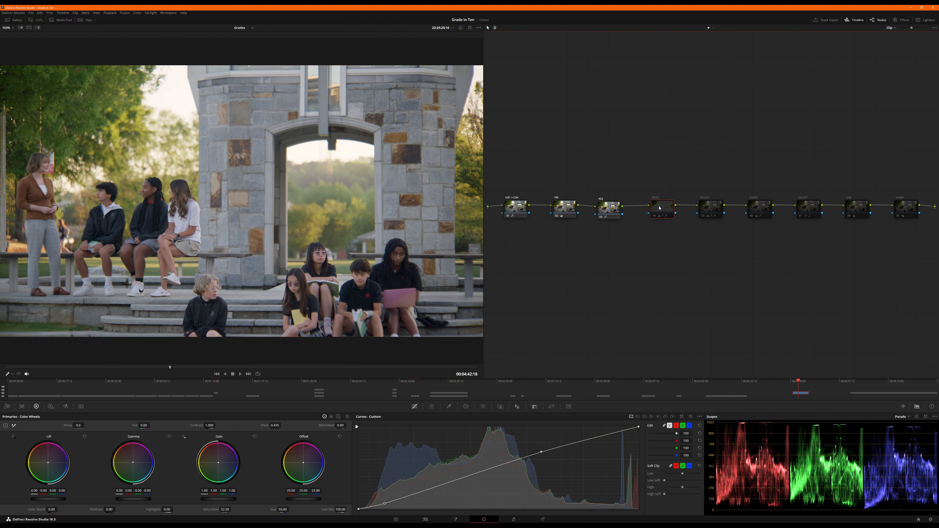
key(ctrl+d)
key(ctrl+d)
key(ctrl+d)
key(ctrl+d)
key(ctrl+d)
Step: Re-enable the ROCKS node and compare the stonework with the correction off and on
click(708, 210)
key(ctrl+d)
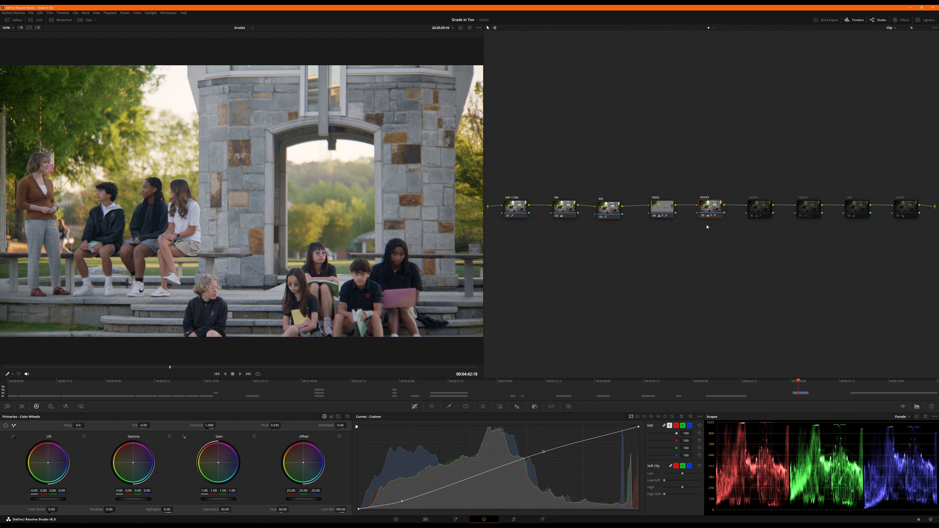
key(ctrl+d)
key(ctrl+d)
key(ctrl+d)
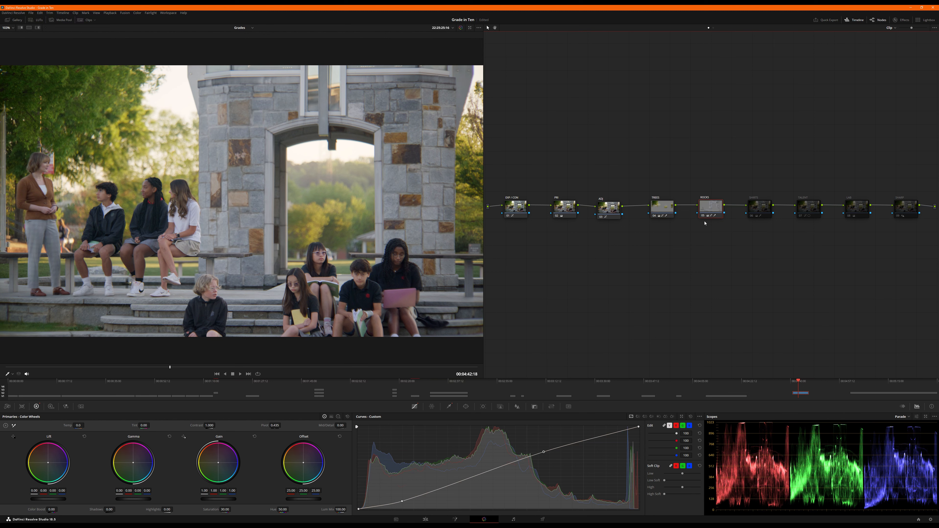
key(ctrl+d)
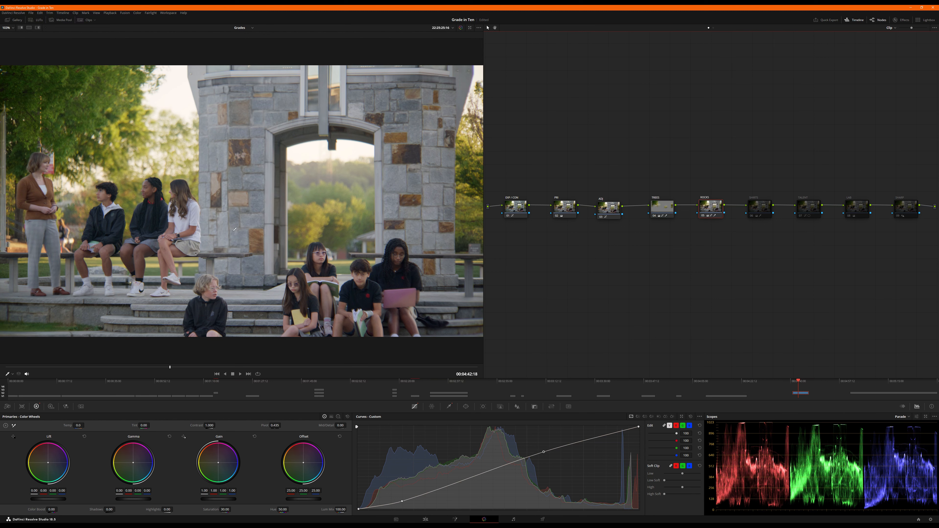
Step: Re-enable the SHIRTS node and compare the dark clothing with the correction off and on
click(769, 211)
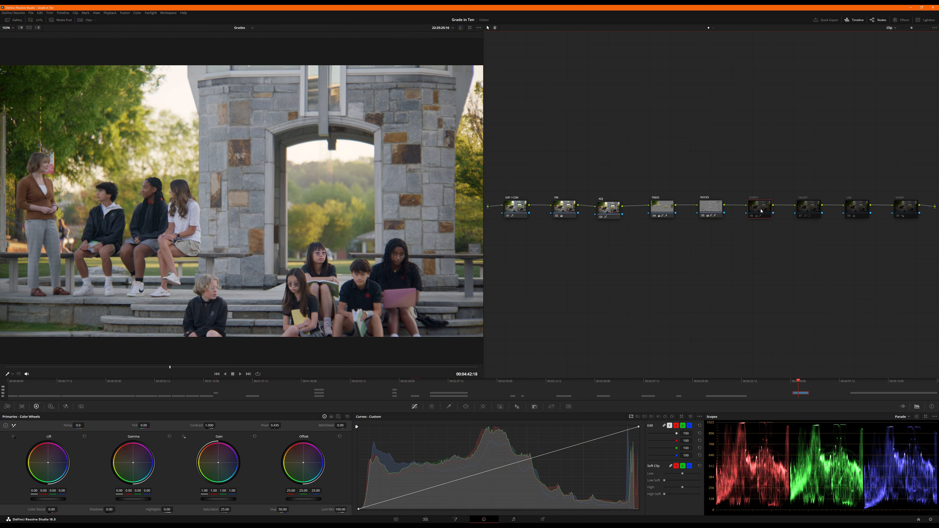
key(ctrl+d)
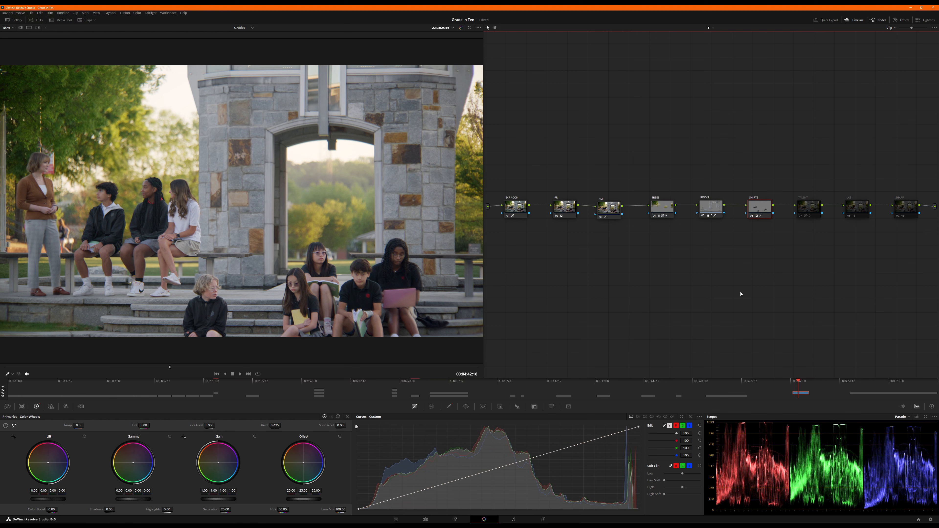
key(ctrl+d)
key(ctrl+d)
key(ctrl+d)
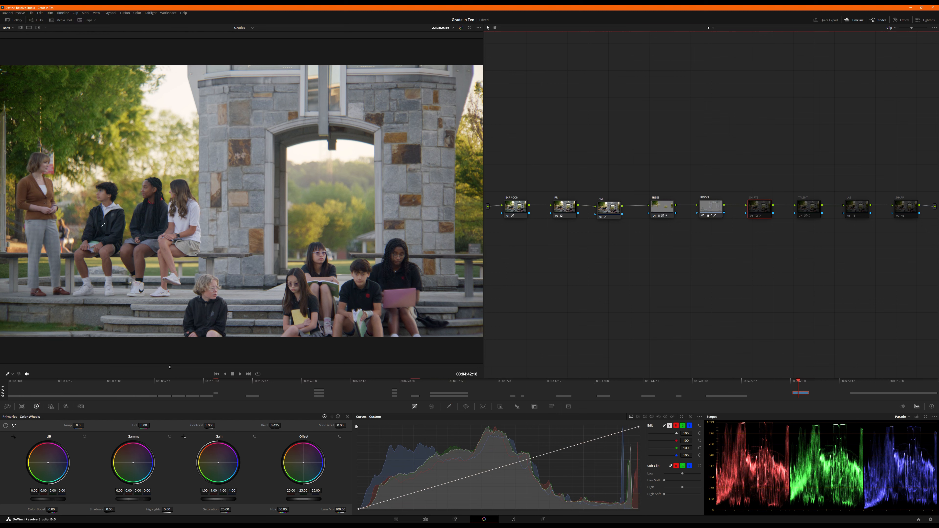
key(ctrl+d)
Step: Re-enable the TALENT node and shrink its circular window to fit more tightly around the three students on the bench
click(806, 209)
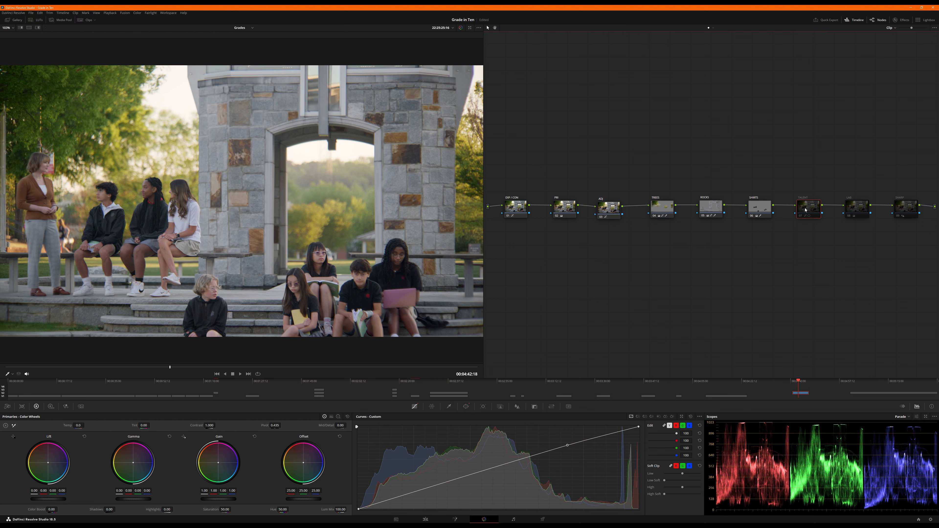
key(ctrl+d)
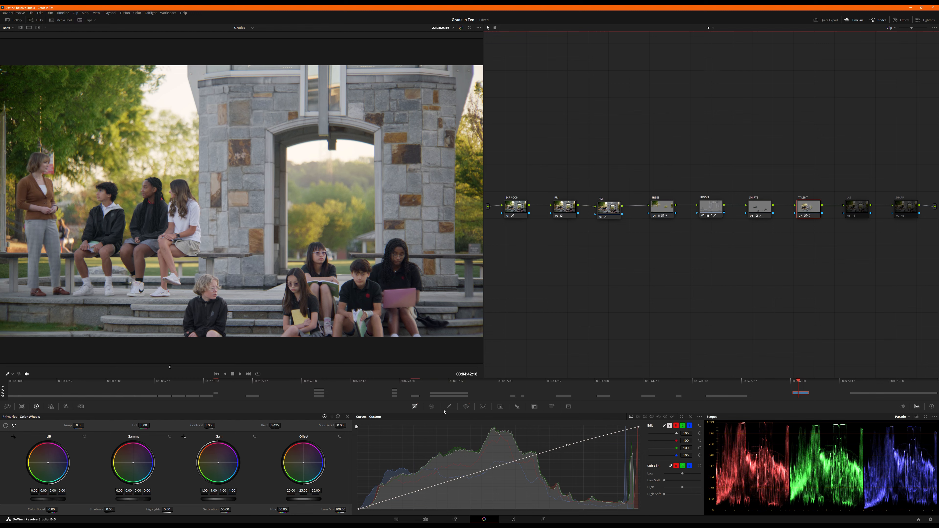
click(465, 406)
drag(182, 135, 182, 145)
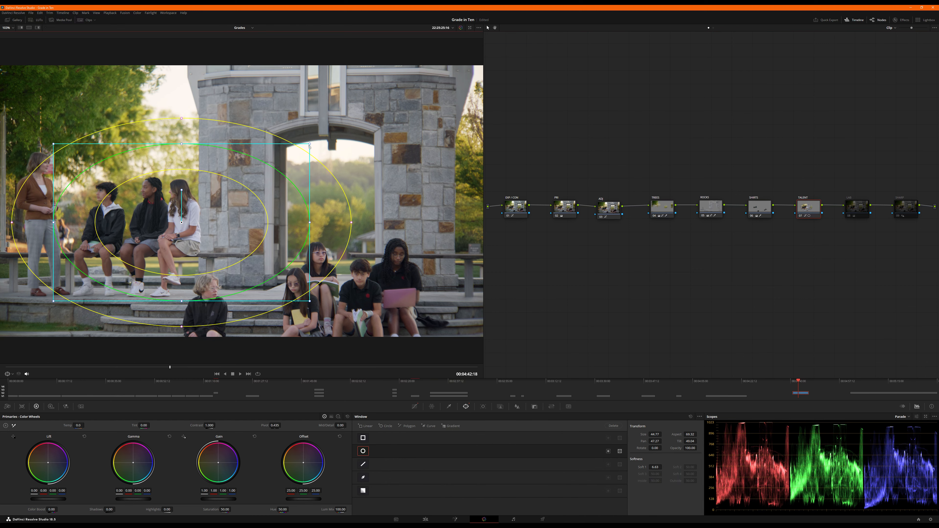
drag(309, 145, 281, 161)
drag(193, 237, 186, 237)
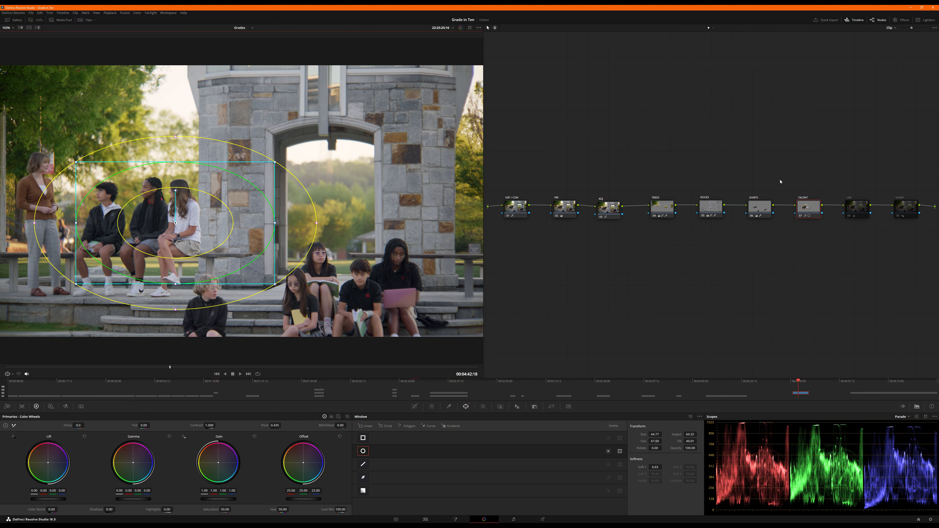
Step: Re-enable the LAB and SHARP nodes, and compare the shot with the whole grade bypassed and restored
click(862, 213)
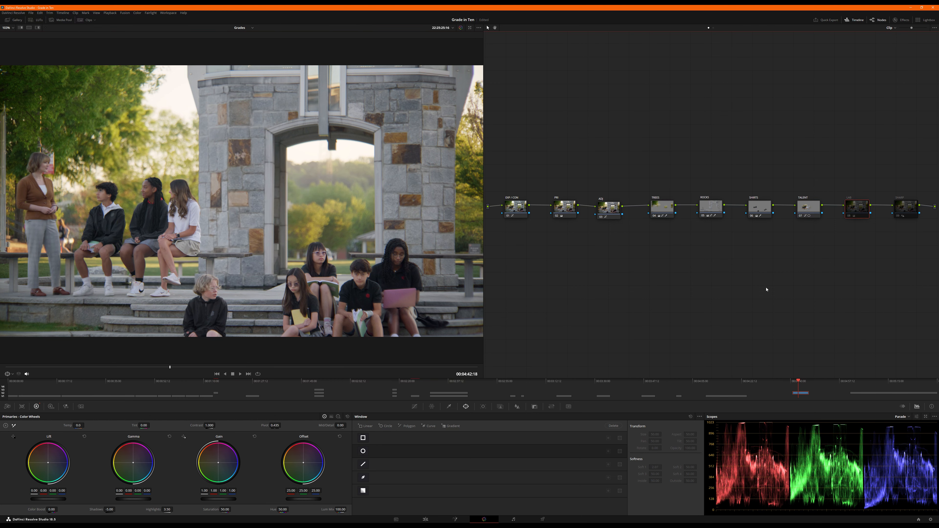
key(ctrl+d)
click(906, 210)
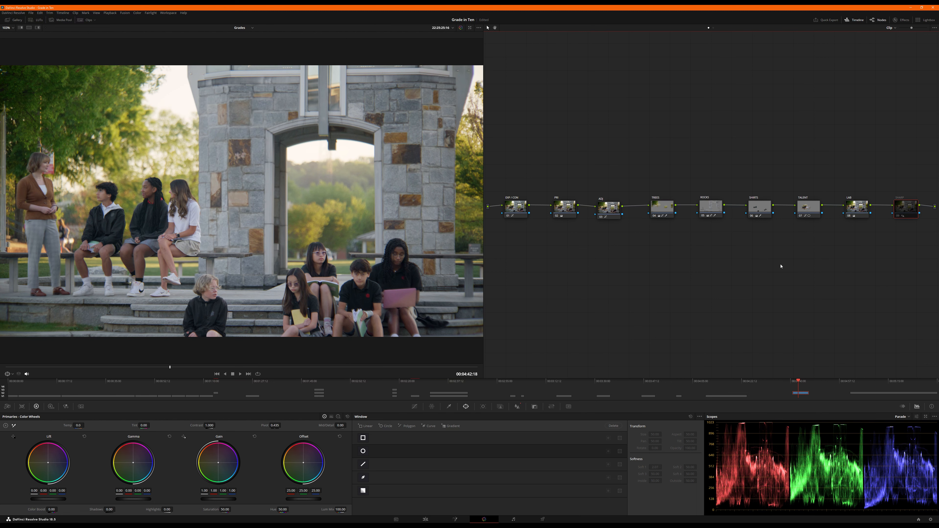
key(ctrl+d)
key(ctrl+d)
key(ctrl+d)
key(ctrl+d)
key(ctrl+d)
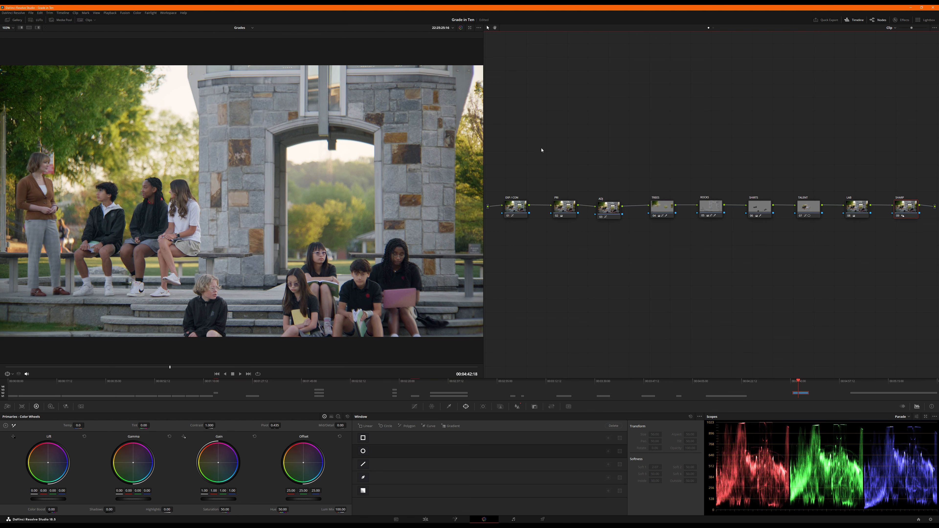
key(shift+d)
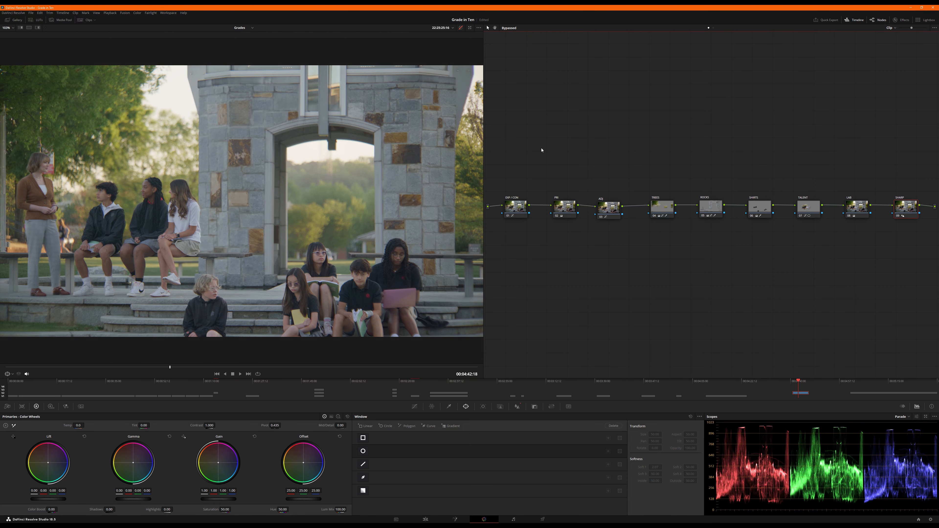
key(shift+d)
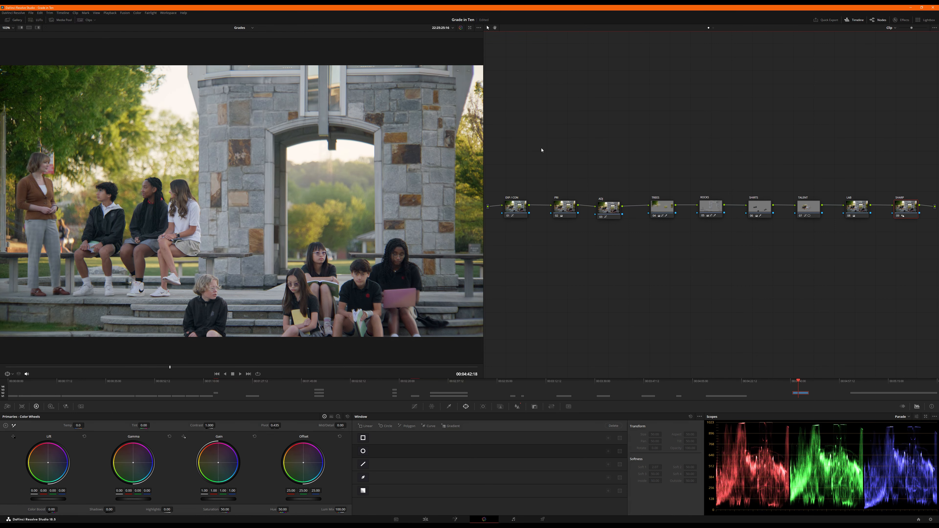